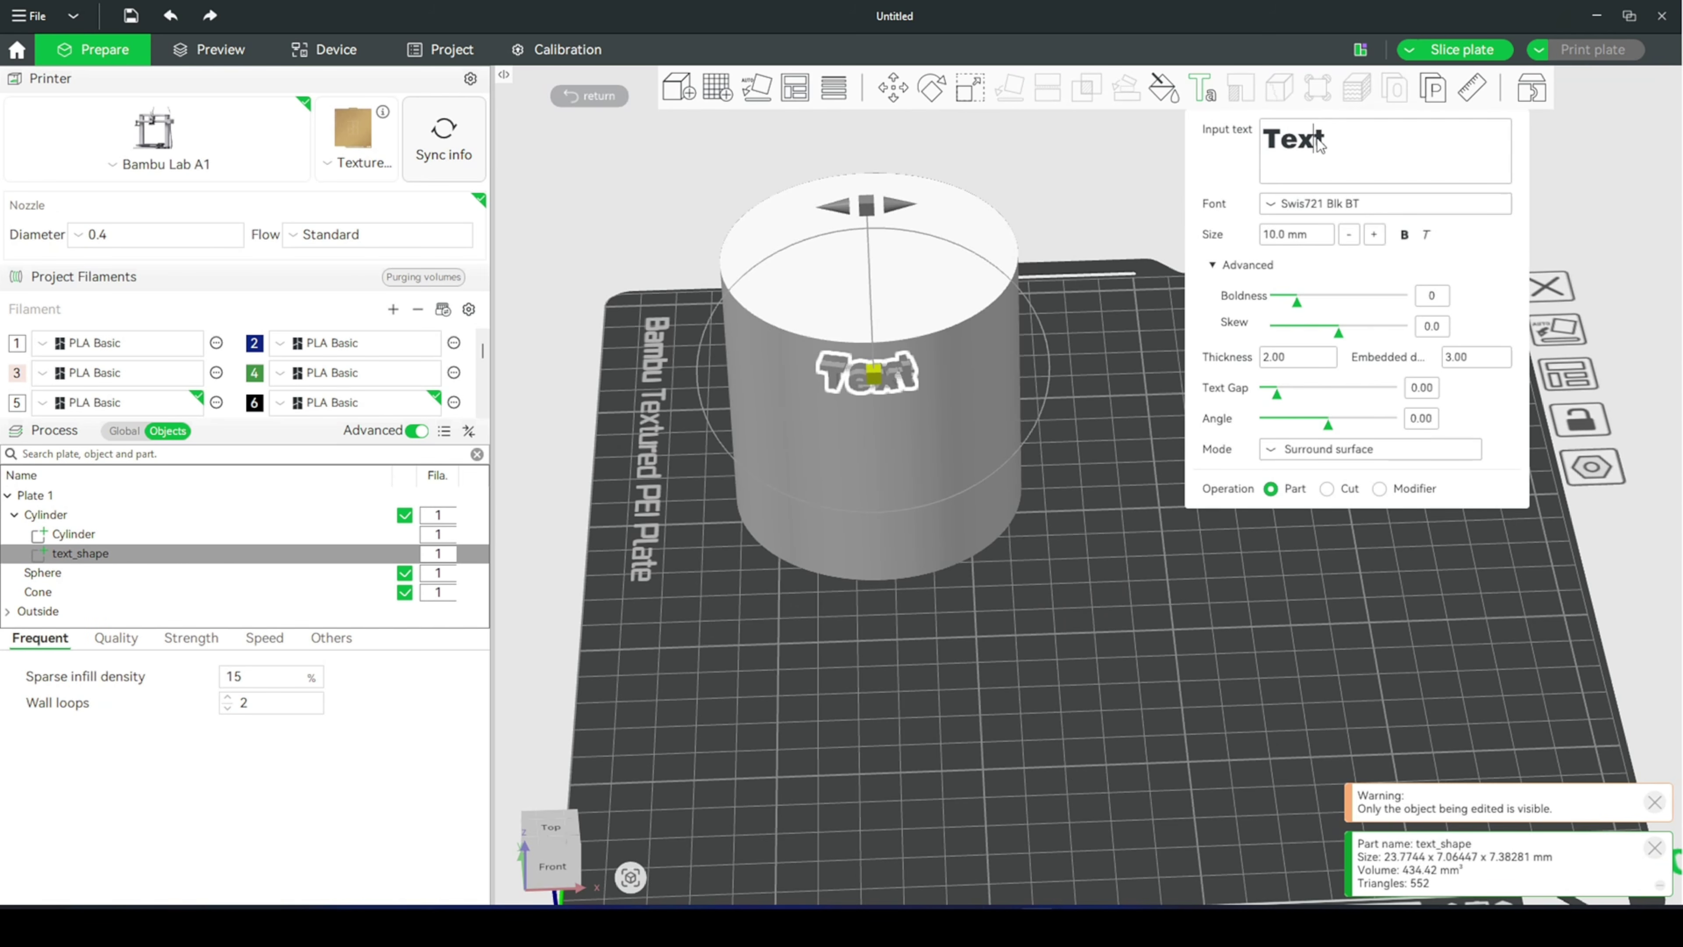
Replace the cylinder's placeholder text with BAMBU STUDIO and move it down to about mid-height of the side surface.
double_click(1319, 141)
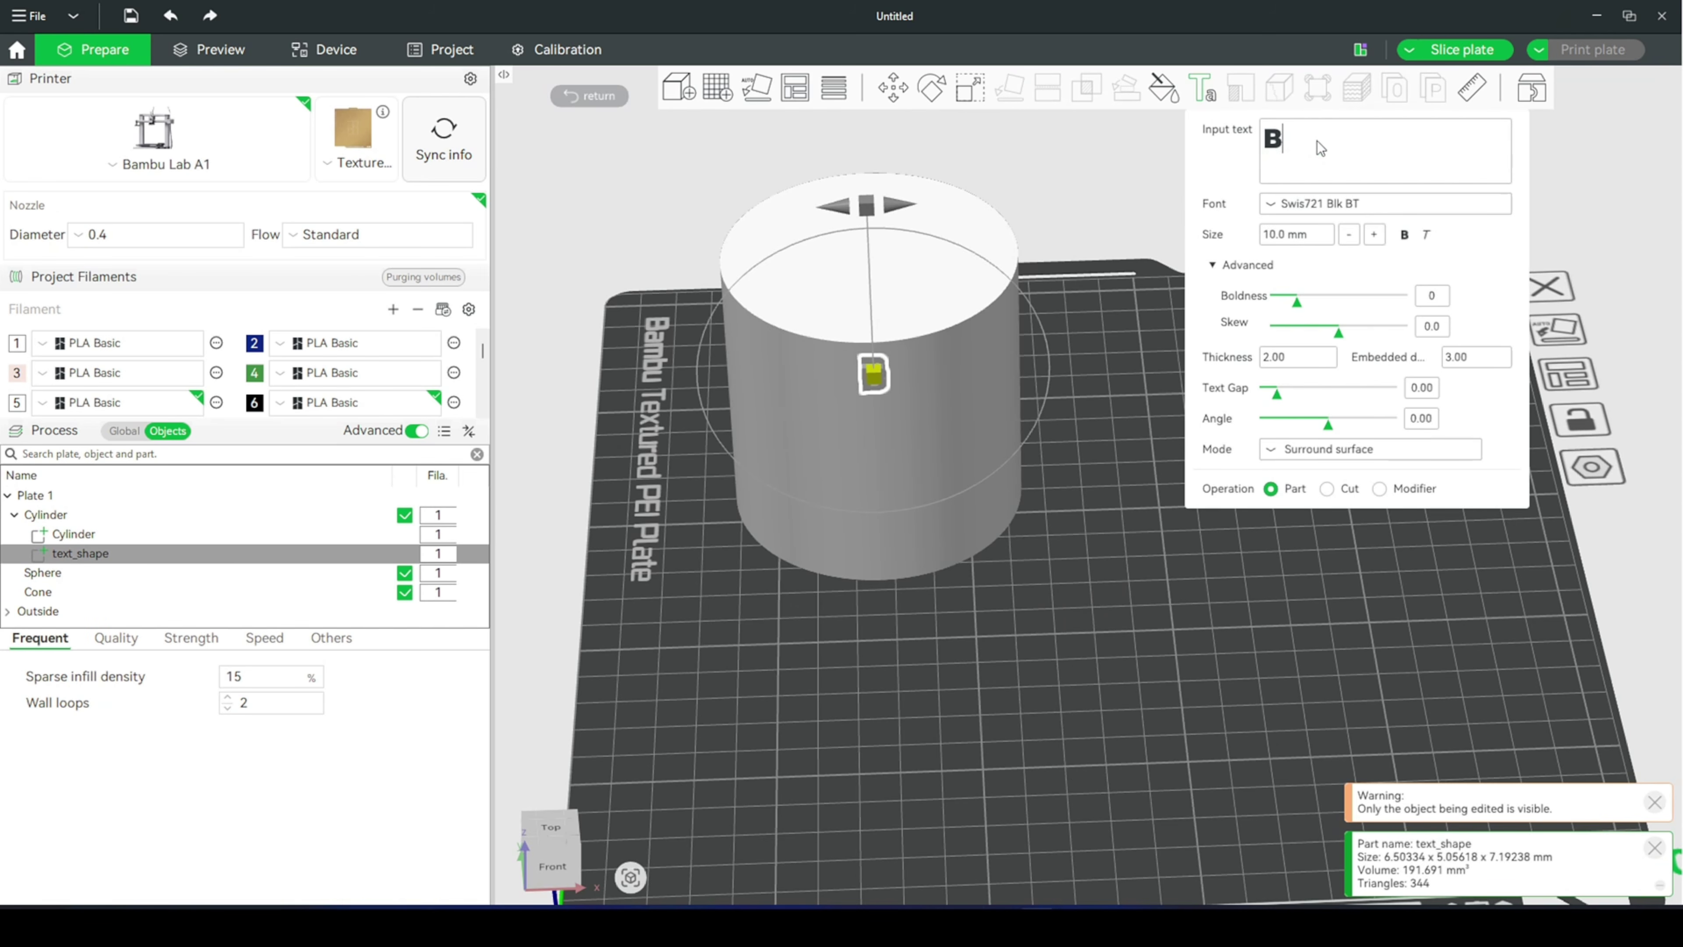
text(BAMBU )
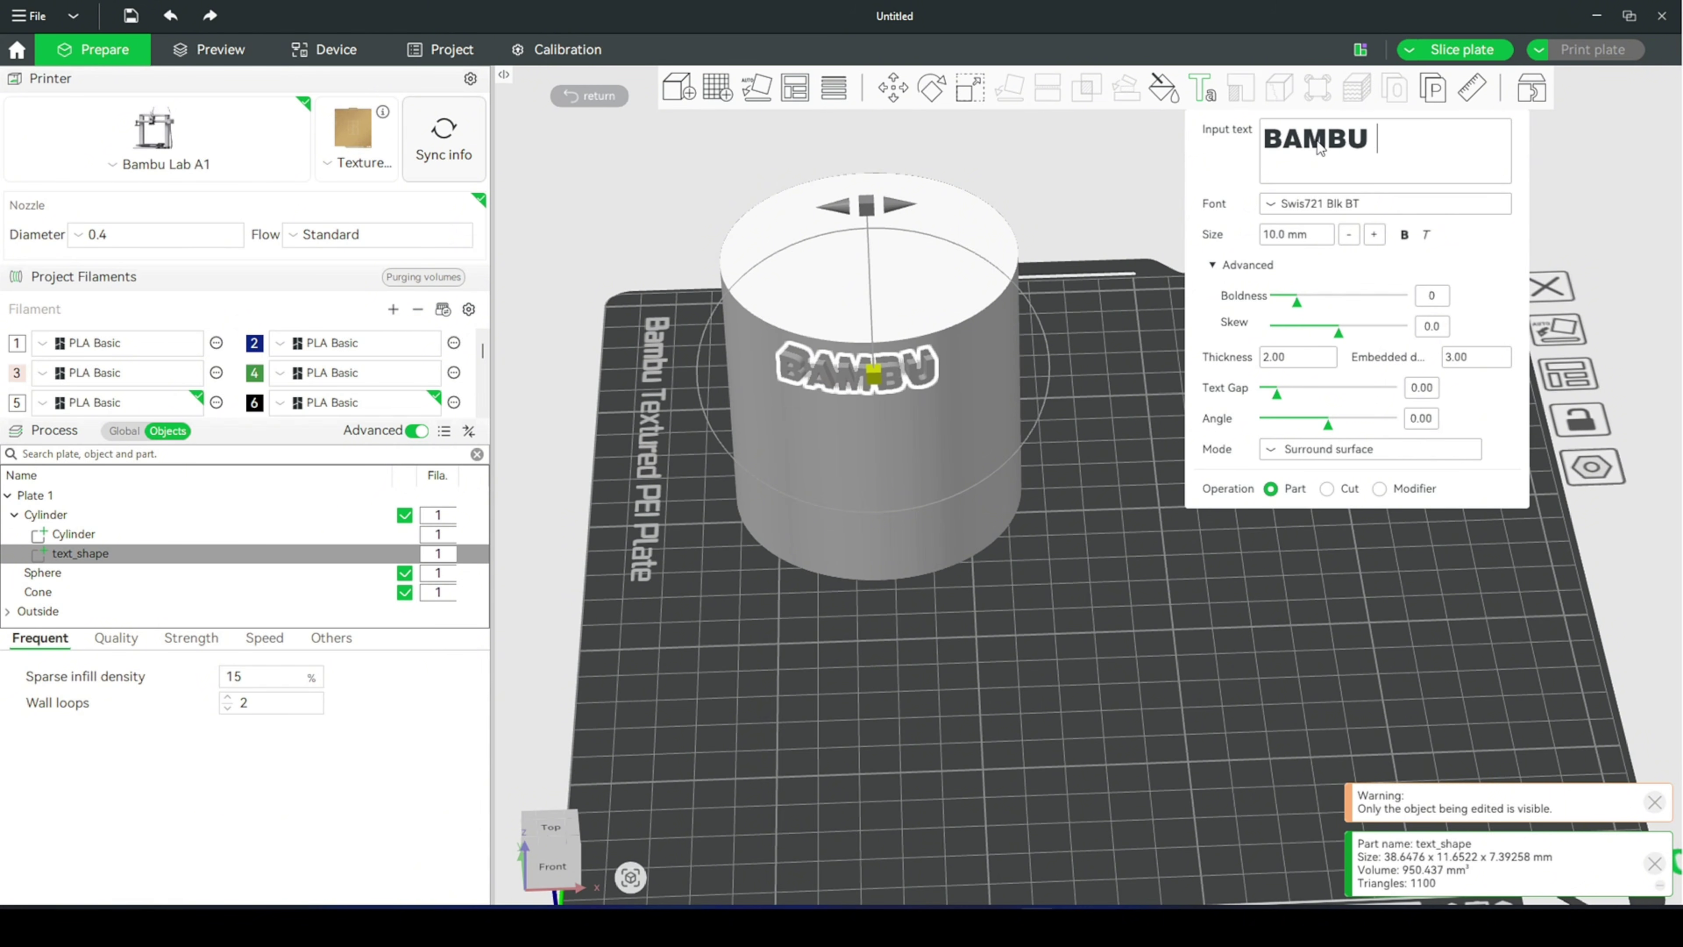
text(STUDIO)
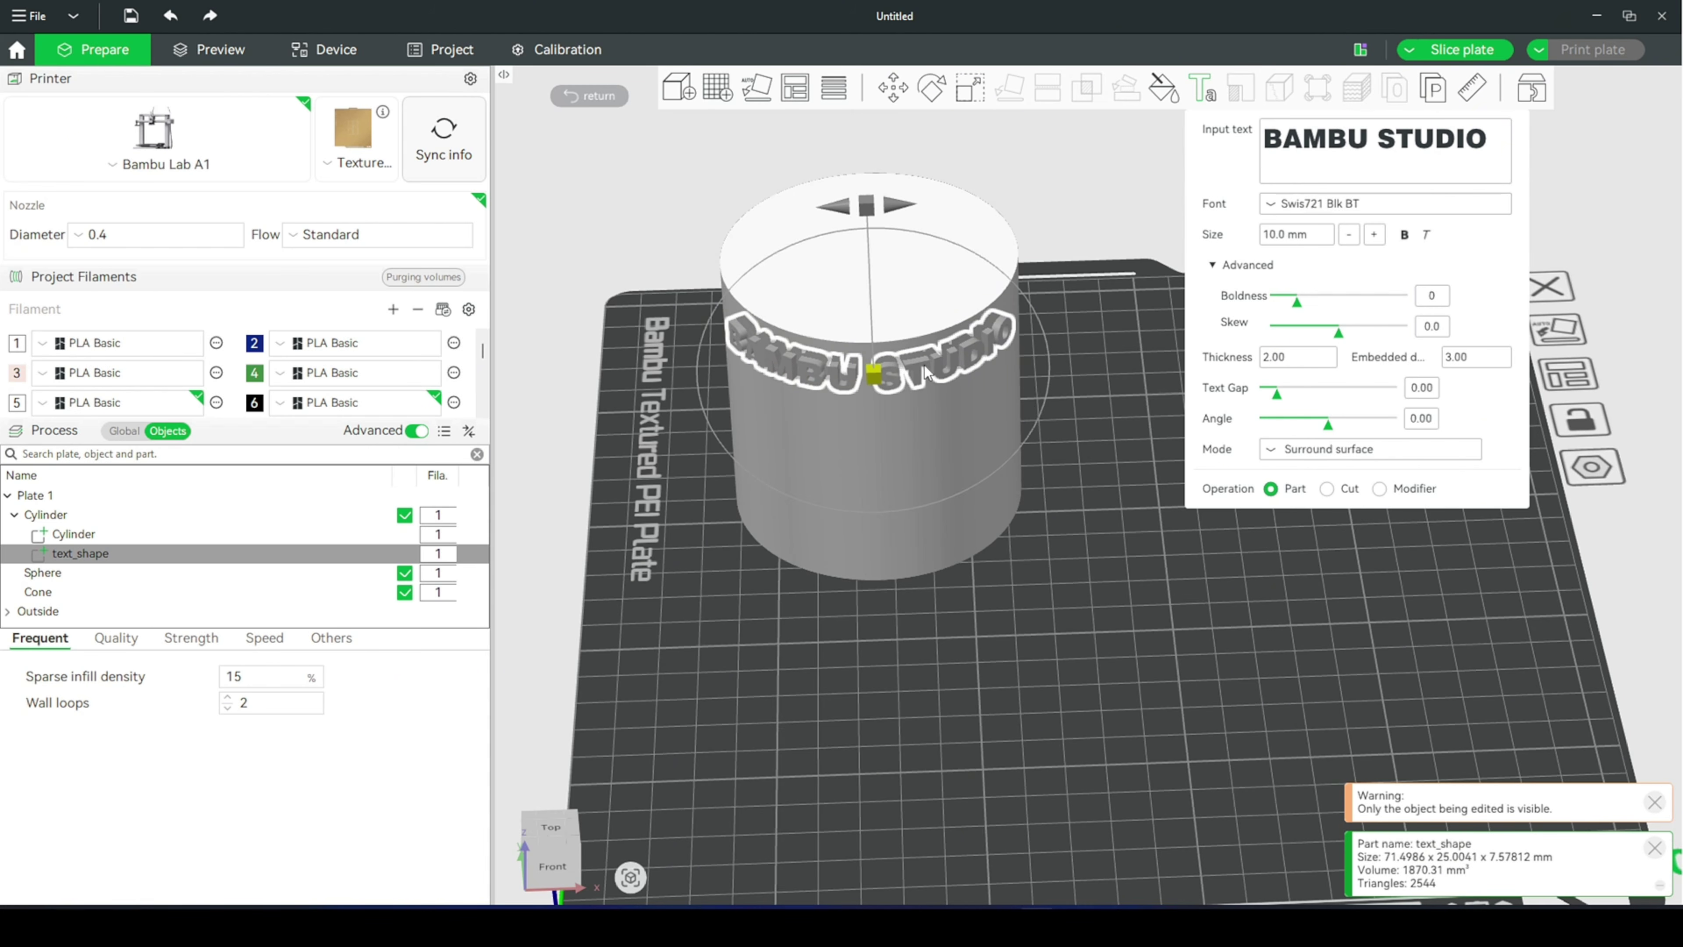
drag(873, 377, 872, 447)
mouse_move(979, 635)
mouse_down()
mouse_move(1012, 634)
mouse_move(1039, 597)
mouse_move(980, 610)
mouse_up()
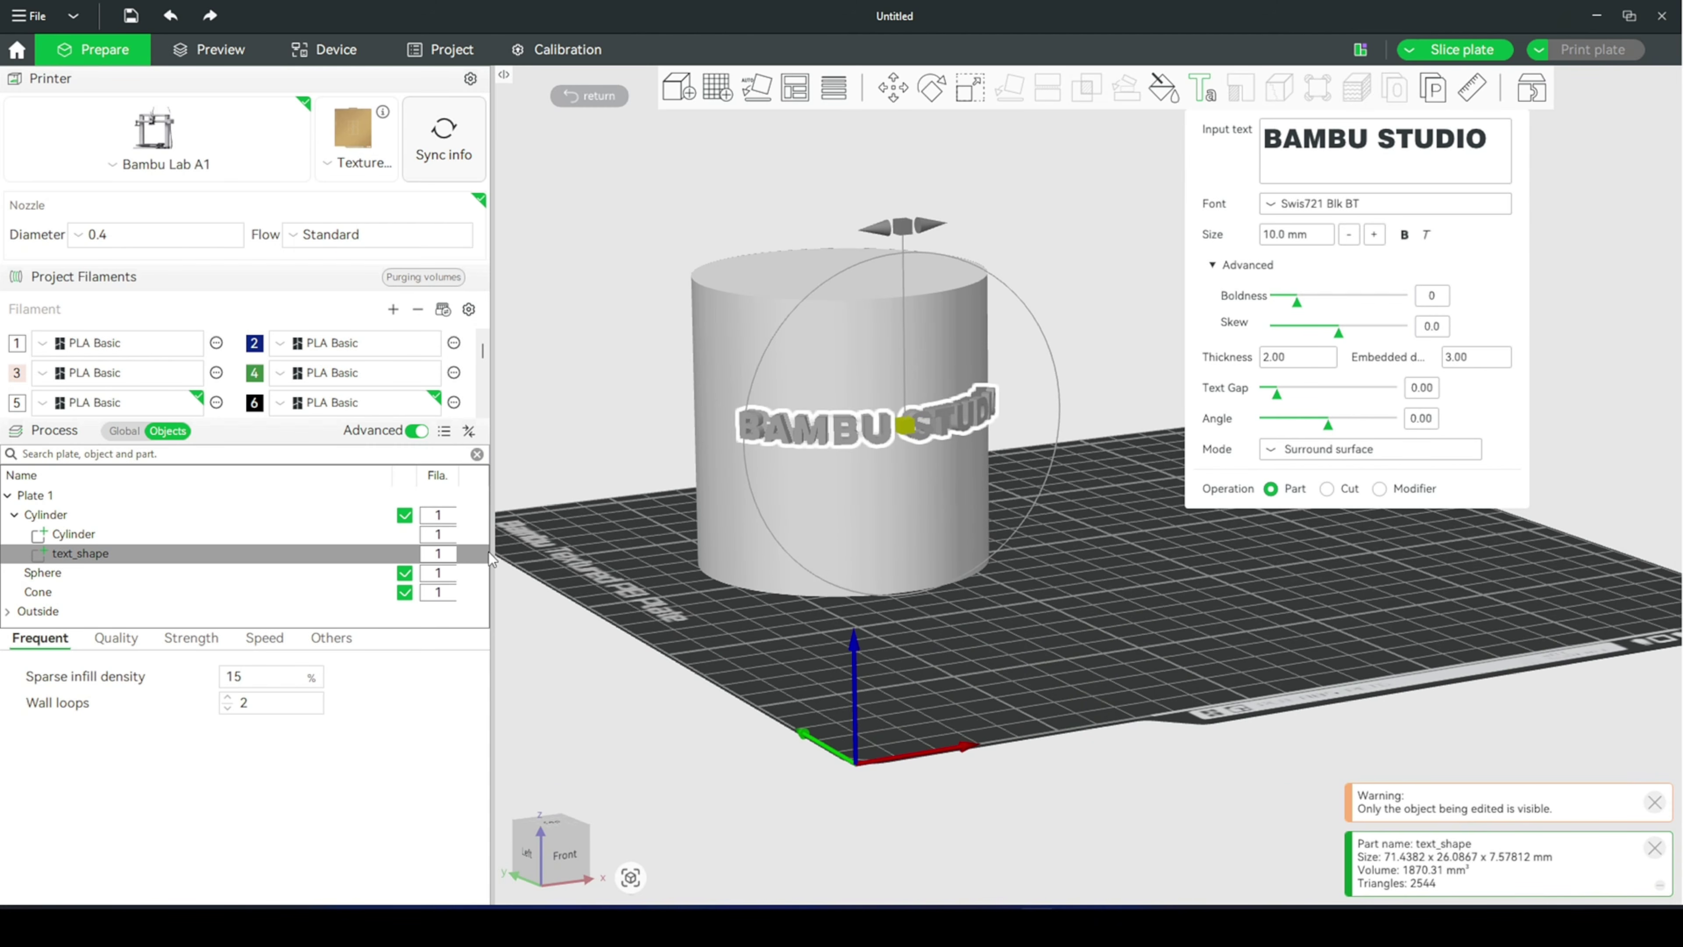
Assign filament 4 to the text shape on the cylinder.
click(437, 555)
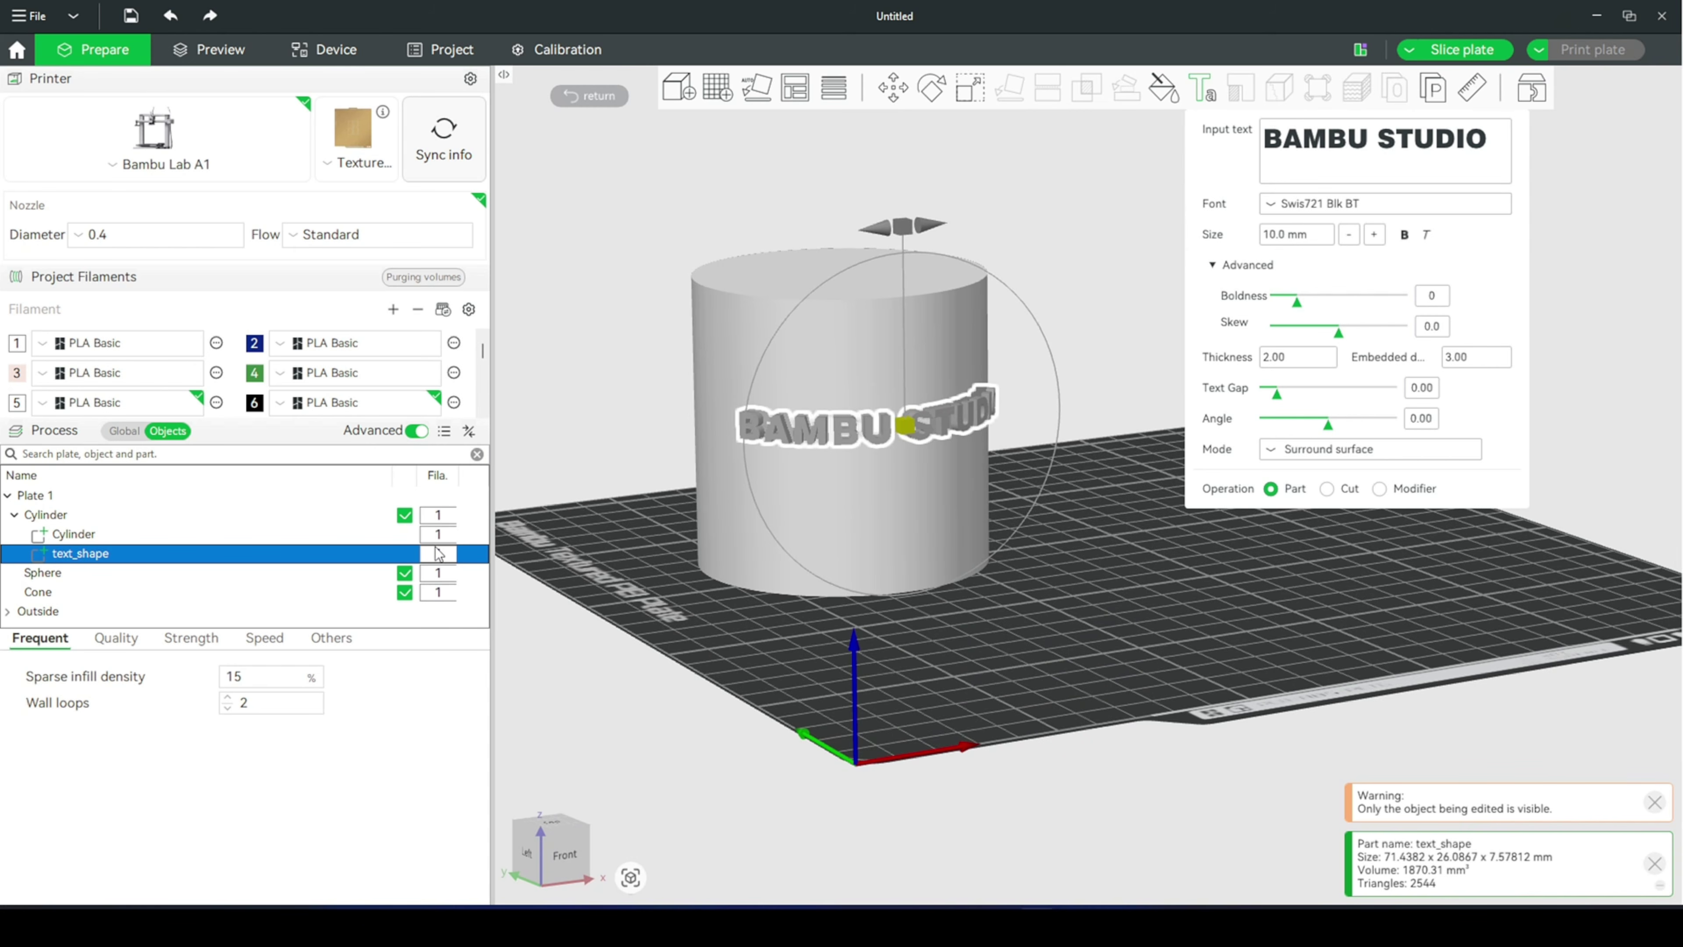
key(4)
drag(1030, 626, 1043, 588)
scroll(1003, 568, up, 4)
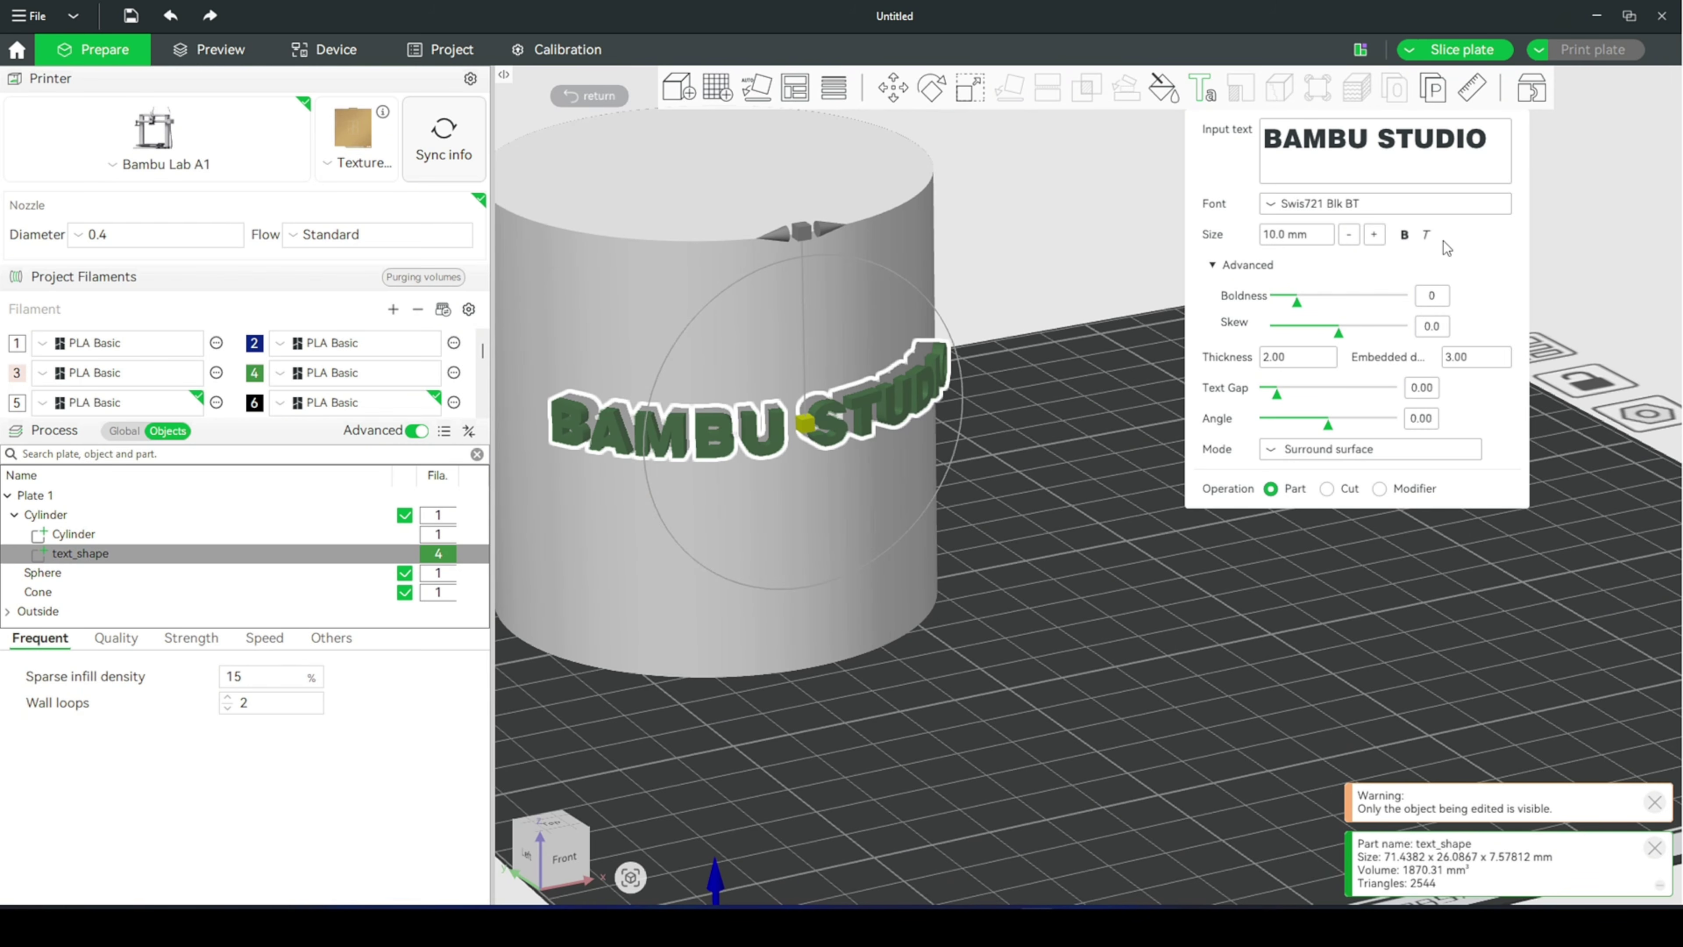
Set the thickness of the cylinder's text to 10 and view how far the letters protrude.
drag(1120, 464, 1183, 422)
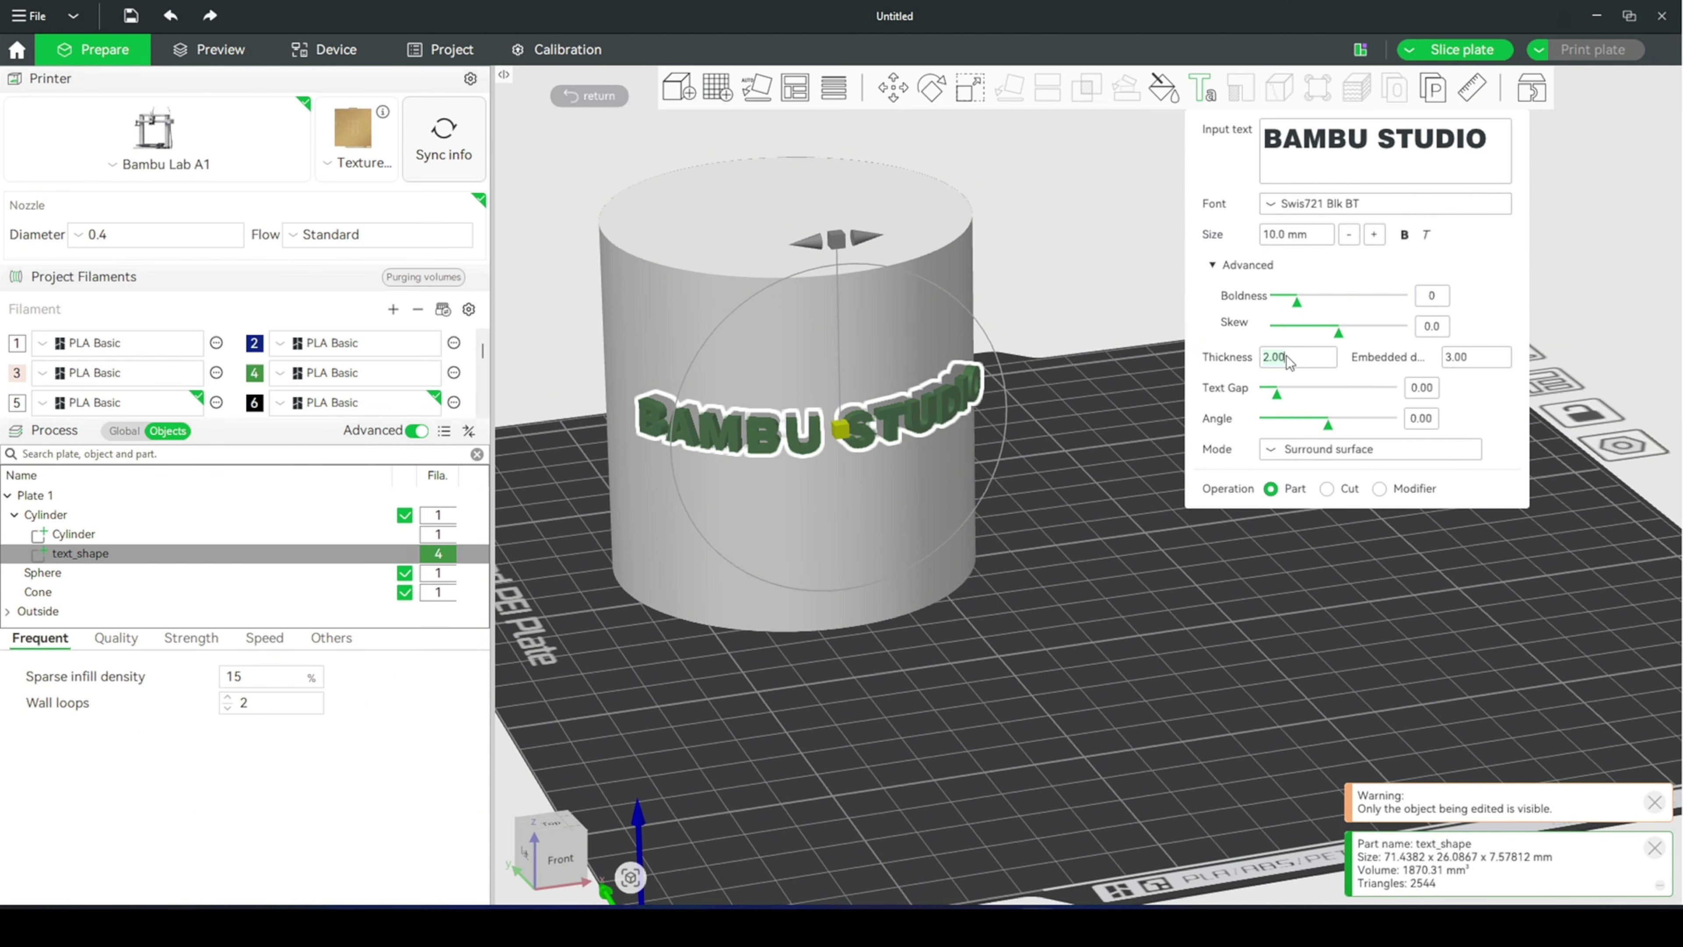
text(10)
key(Return)
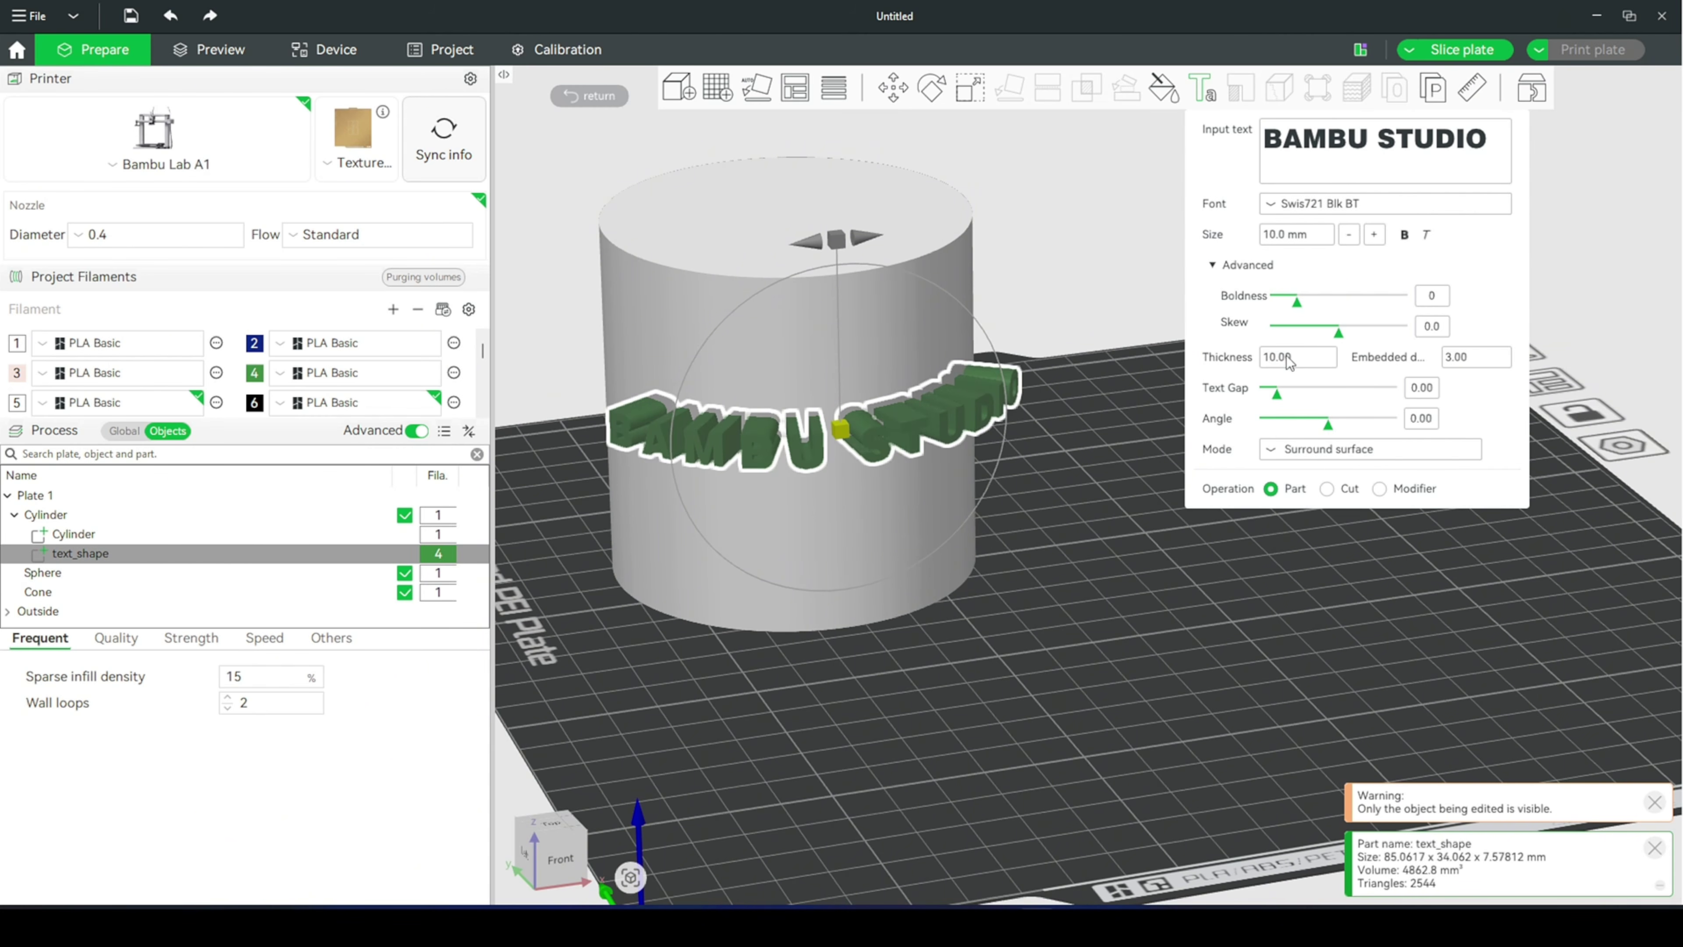
drag(1006, 489, 1046, 550)
scroll(1060, 575, down, 2)
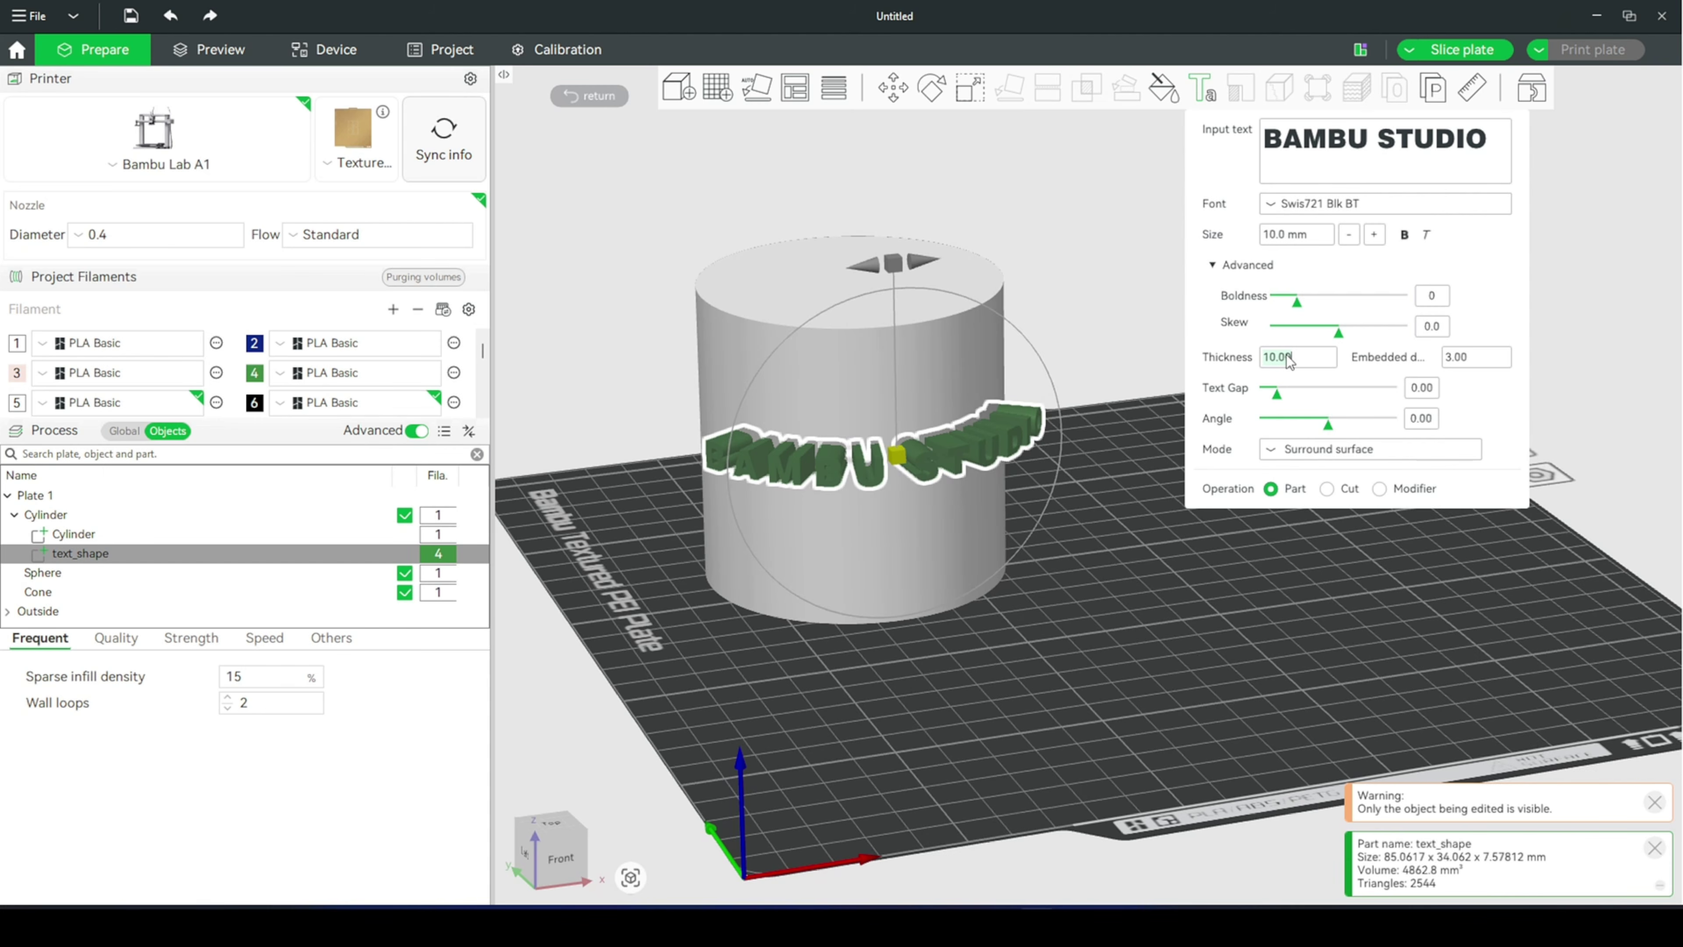
Set the thickness of the cylinder's text back to 2.
text(2)
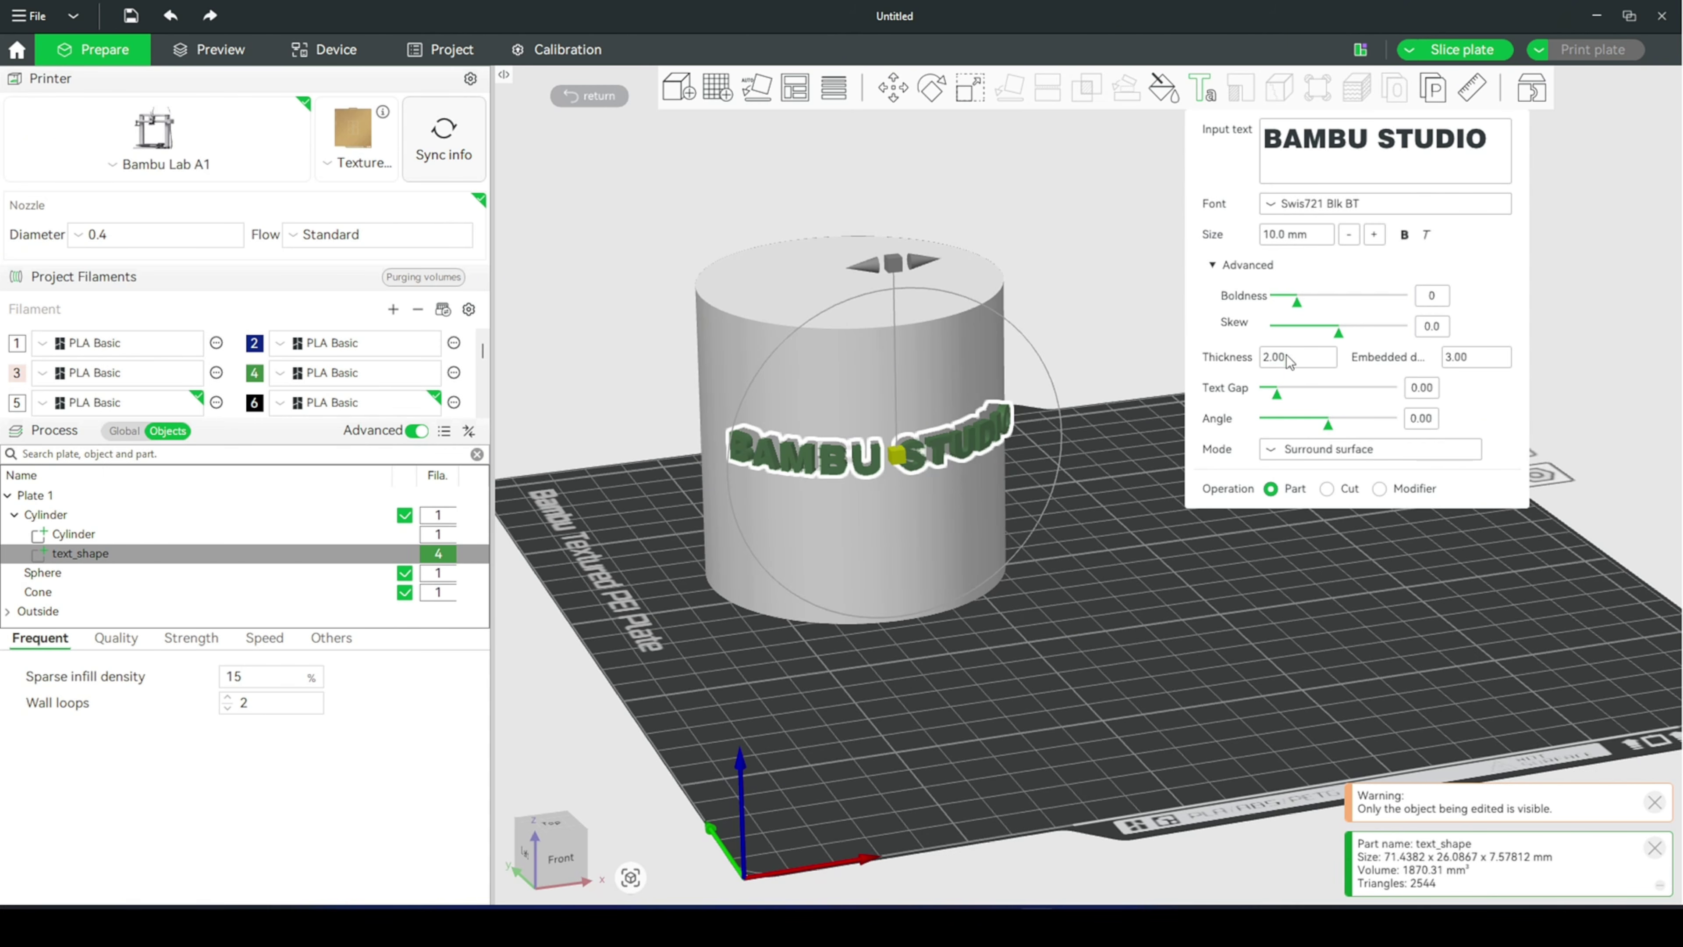
mouse_move(1068, 531)
mouse_down()
mouse_move(1094, 555)
mouse_move(1081, 559)
mouse_up()
scroll(1002, 508, up, 4)
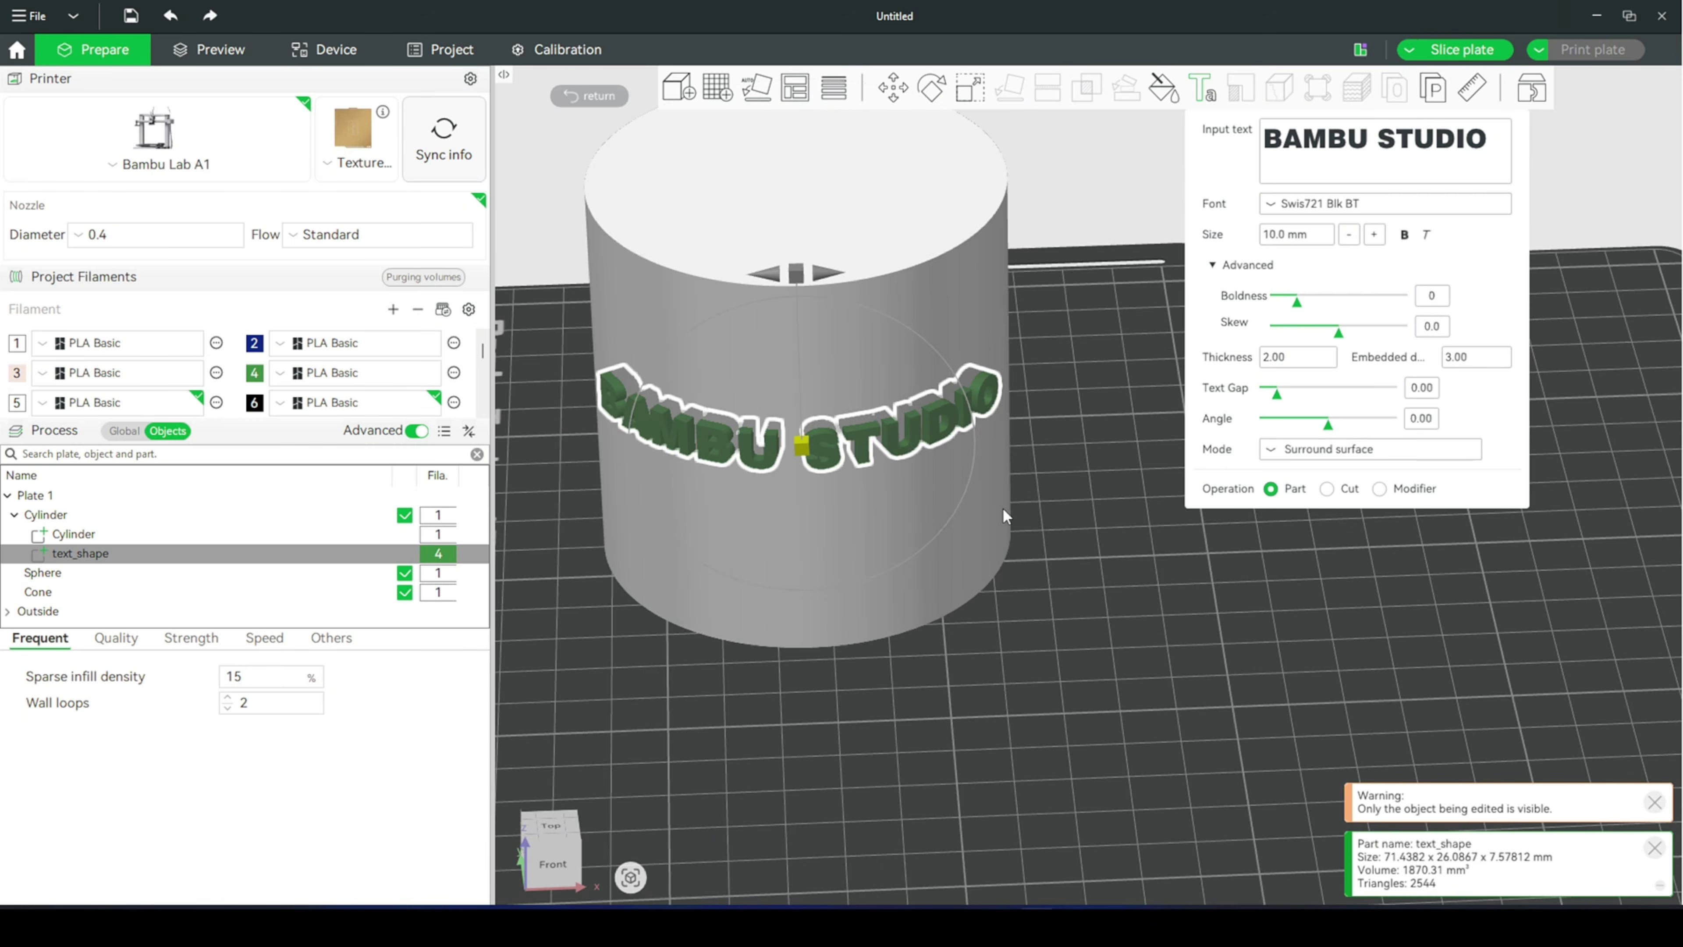
Set the embedded depth of the cylinder's text to 0 and view the letters from above.
drag(1097, 471, 1111, 504)
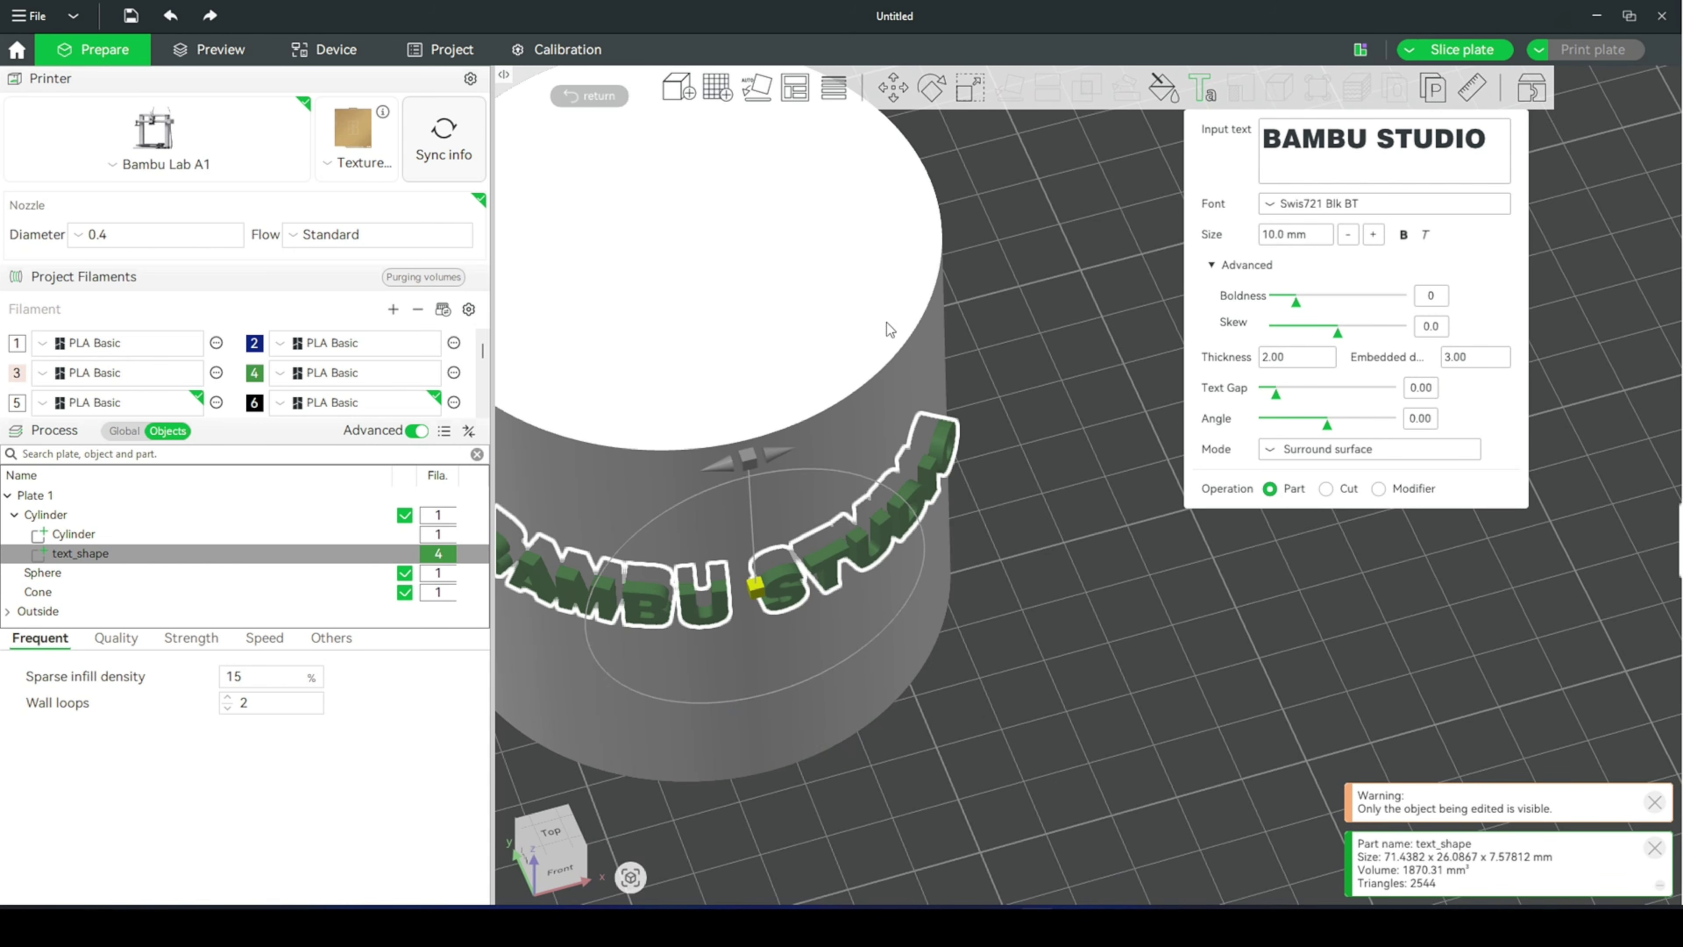
right_drag(886, 322, 1020, 323)
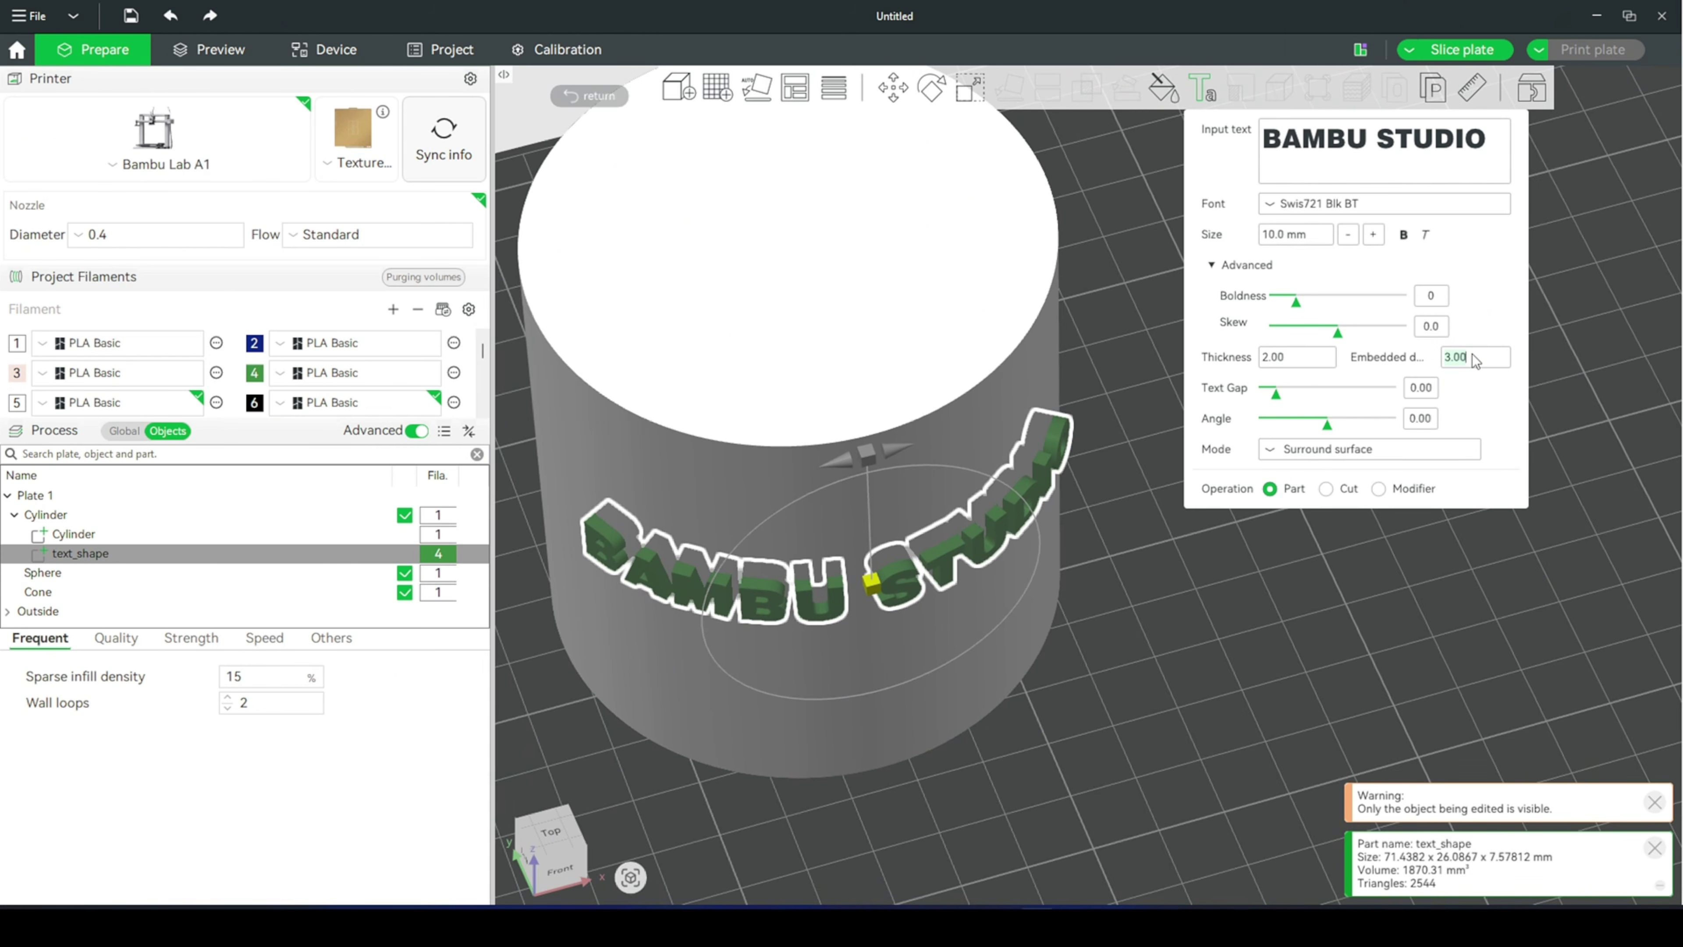
text(0)
key(Return)
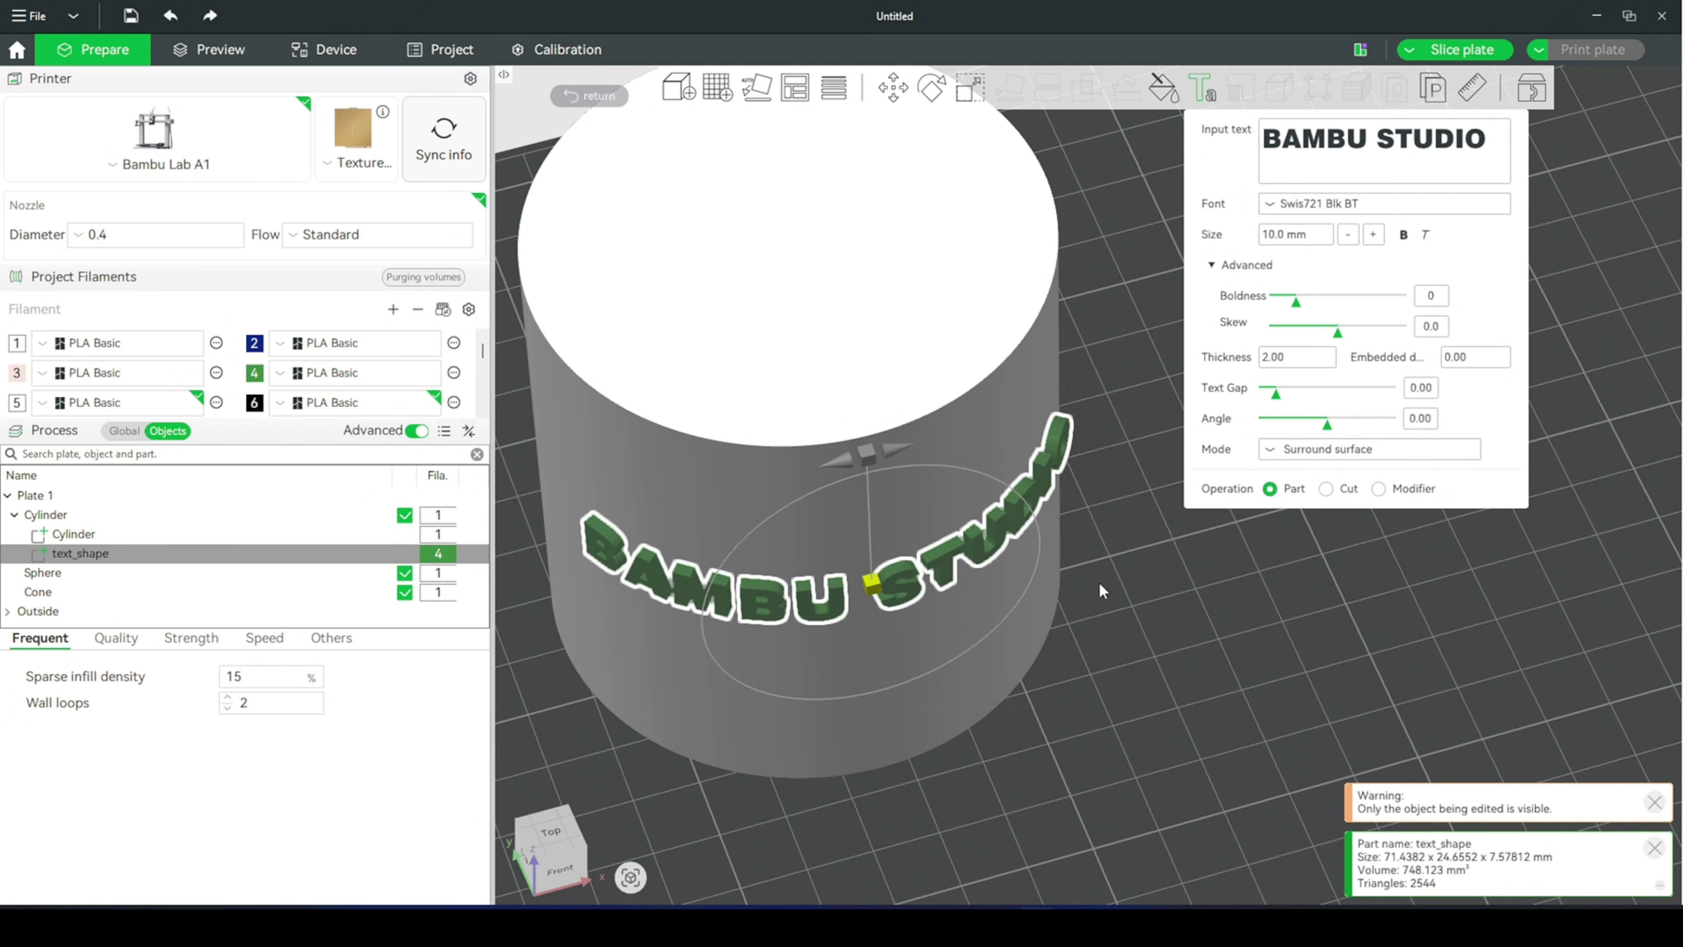
right_drag(1099, 583, 1110, 576)
scroll(854, 556, up, 2)
scroll(853, 556, down, 2)
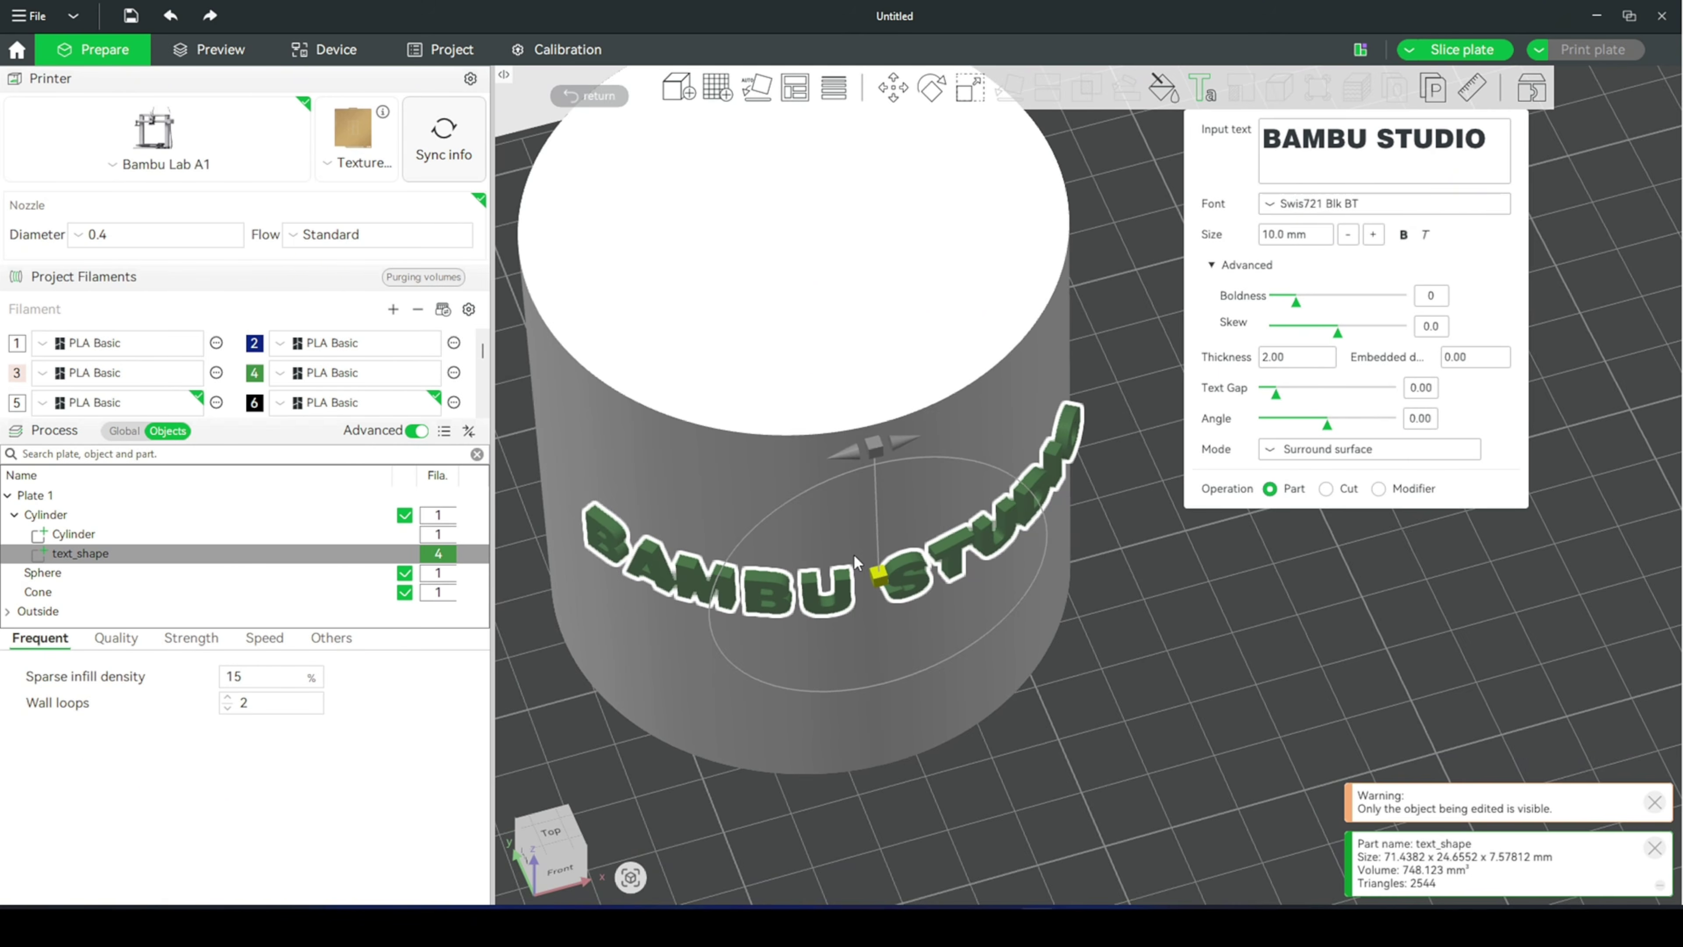
drag(854, 554, 1092, 621)
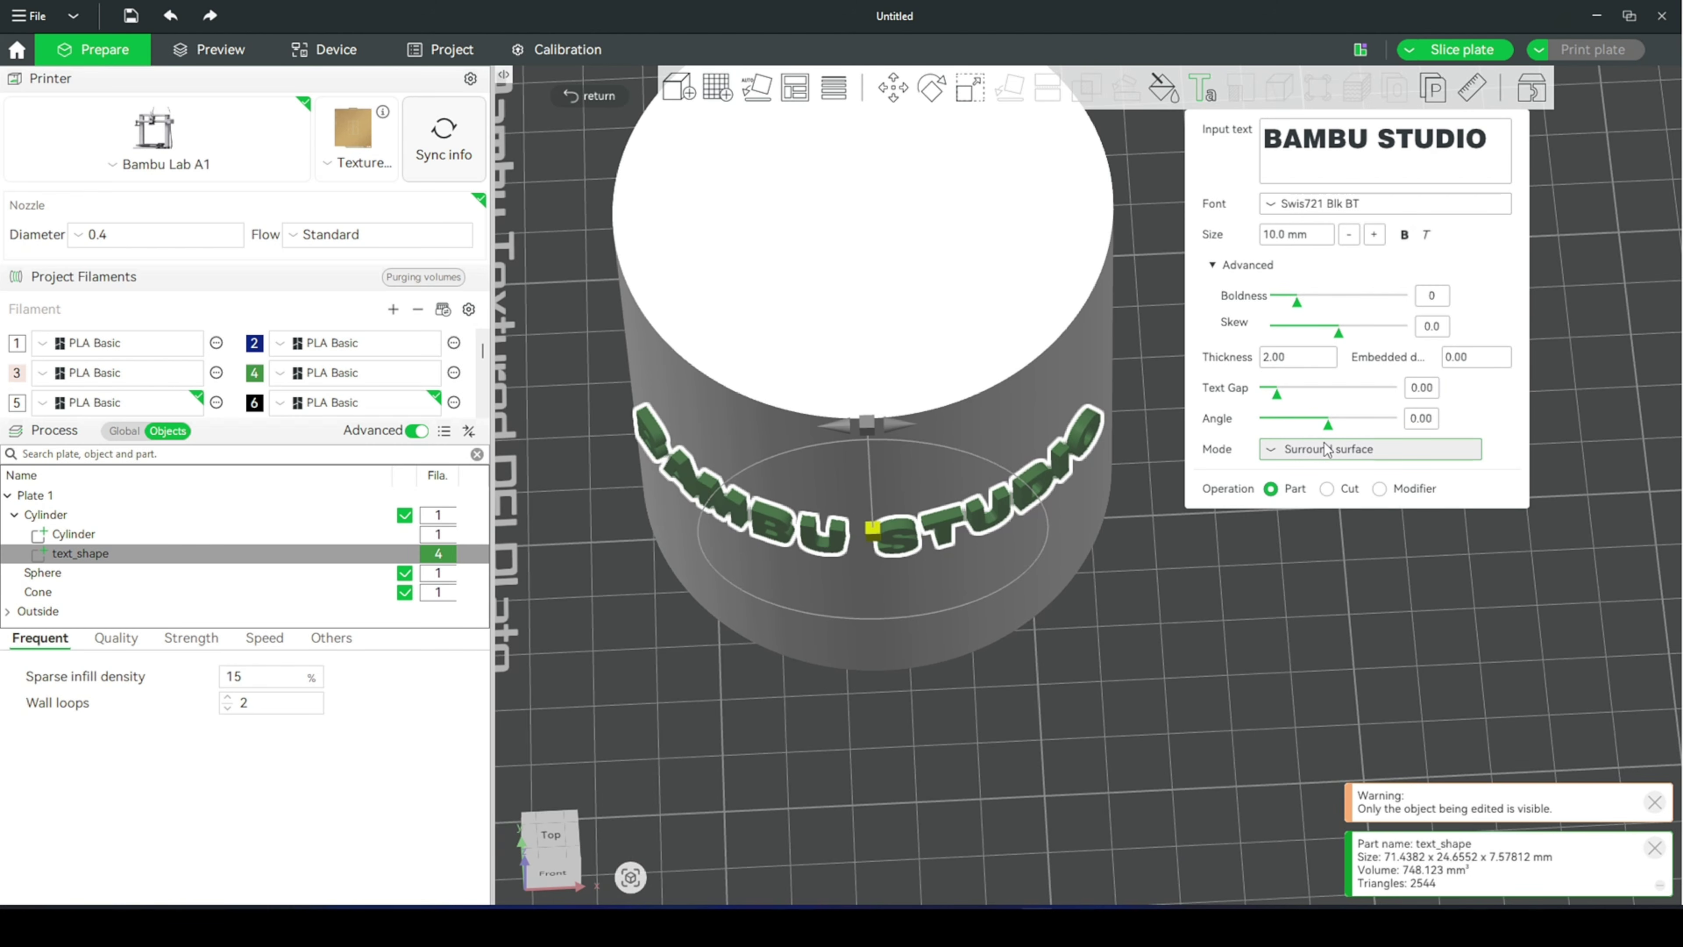
Slice the plate and examine the layers where the letters meet the cylinder wall, then return to model preparation.
click(223, 50)
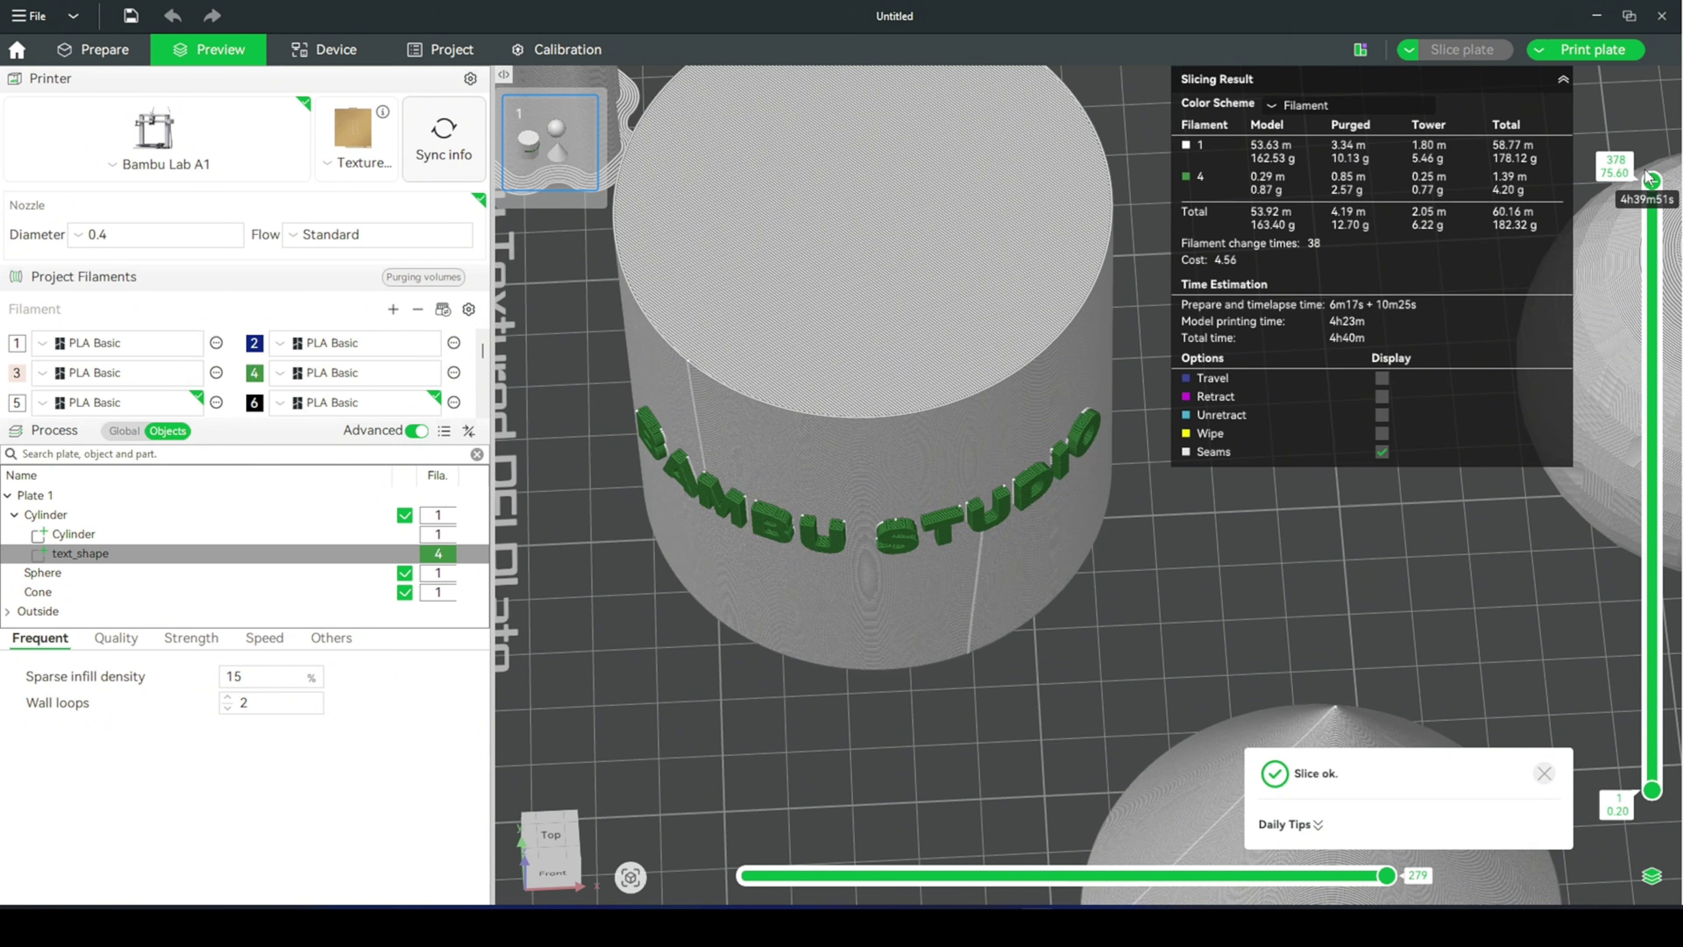
drag(1651, 179, 1653, 406)
click(105, 50)
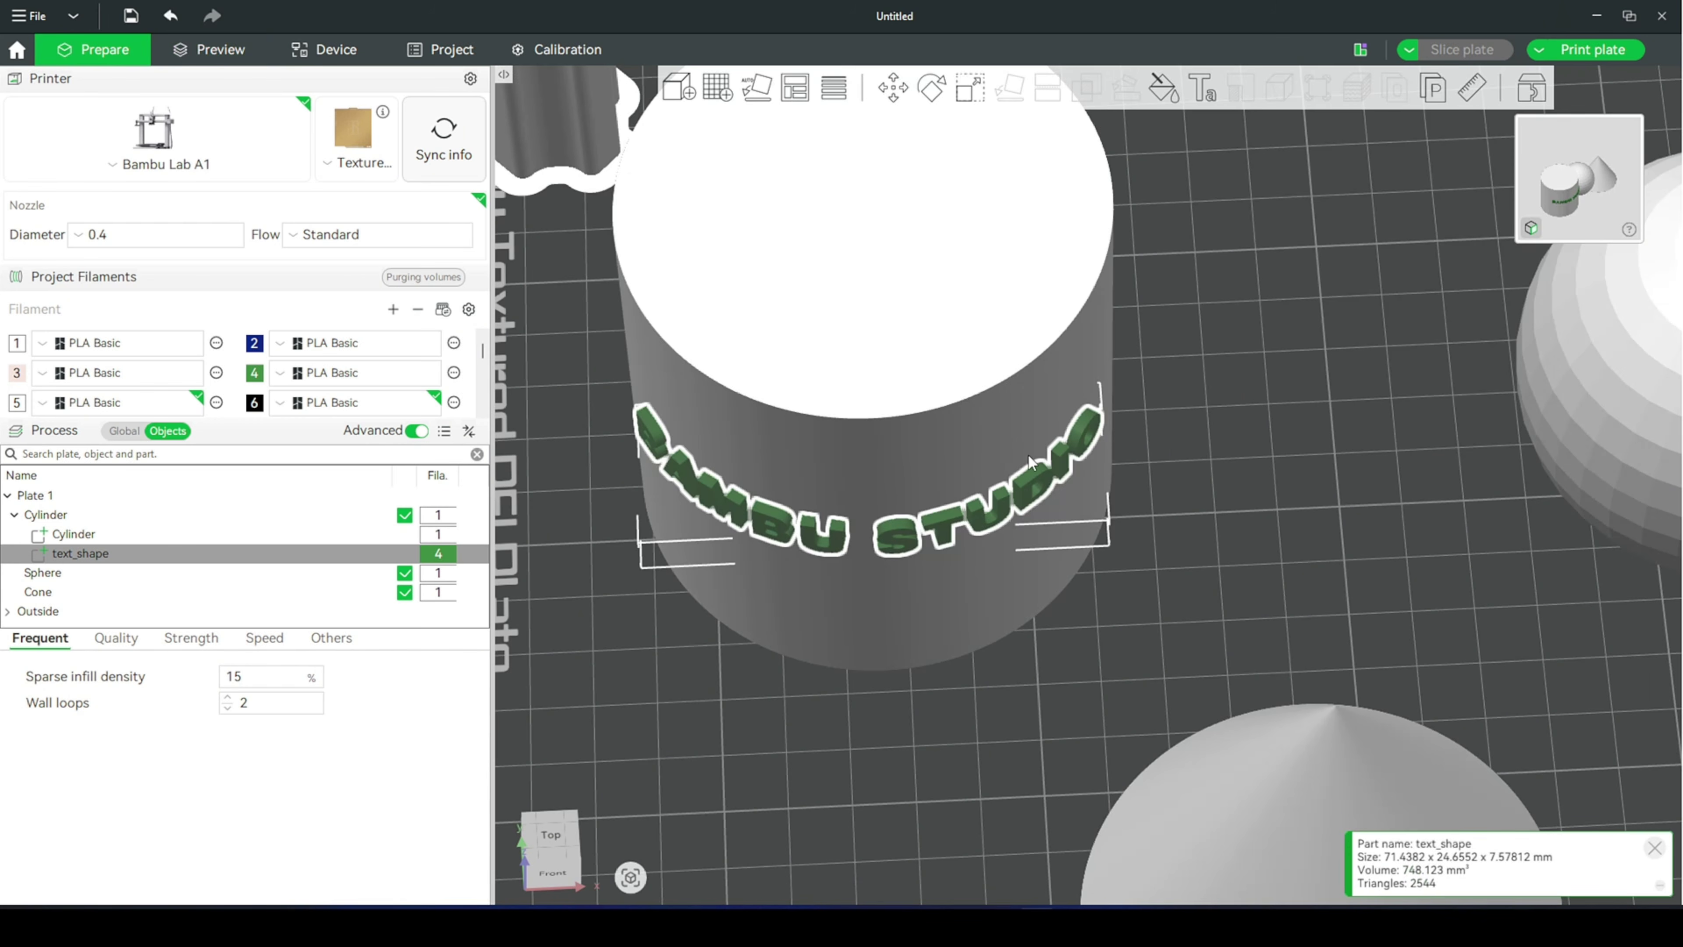
Reopen the cylinder's text for editing and set its embedded depth to 2.
right_click(130, 561)
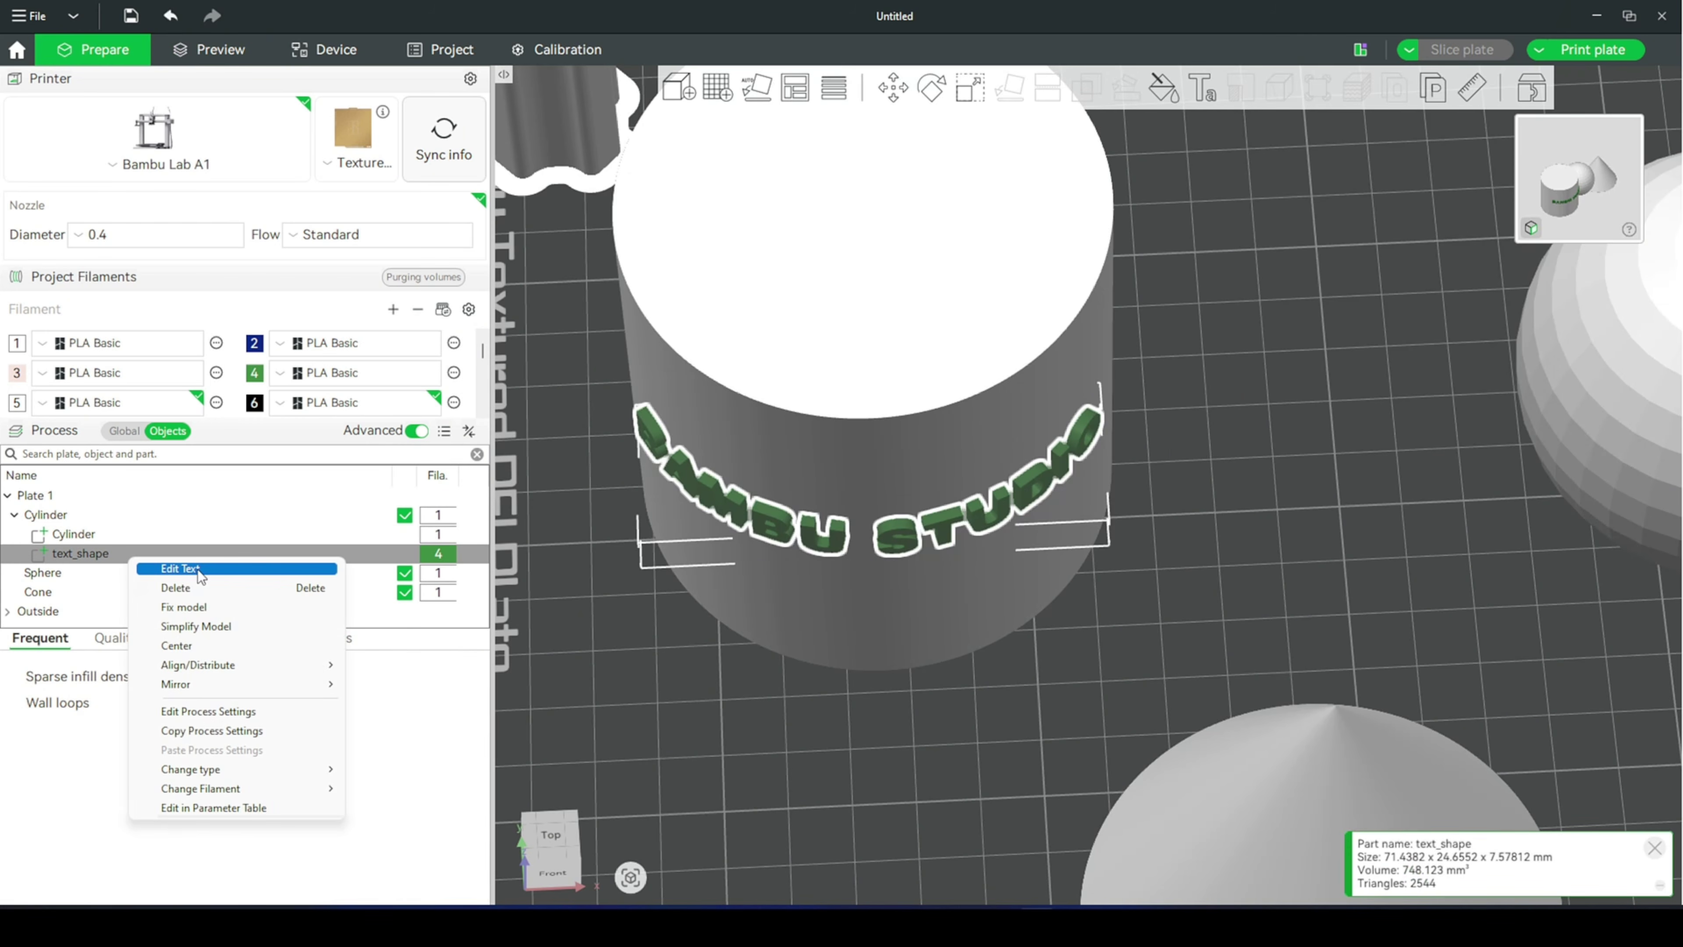
click(180, 568)
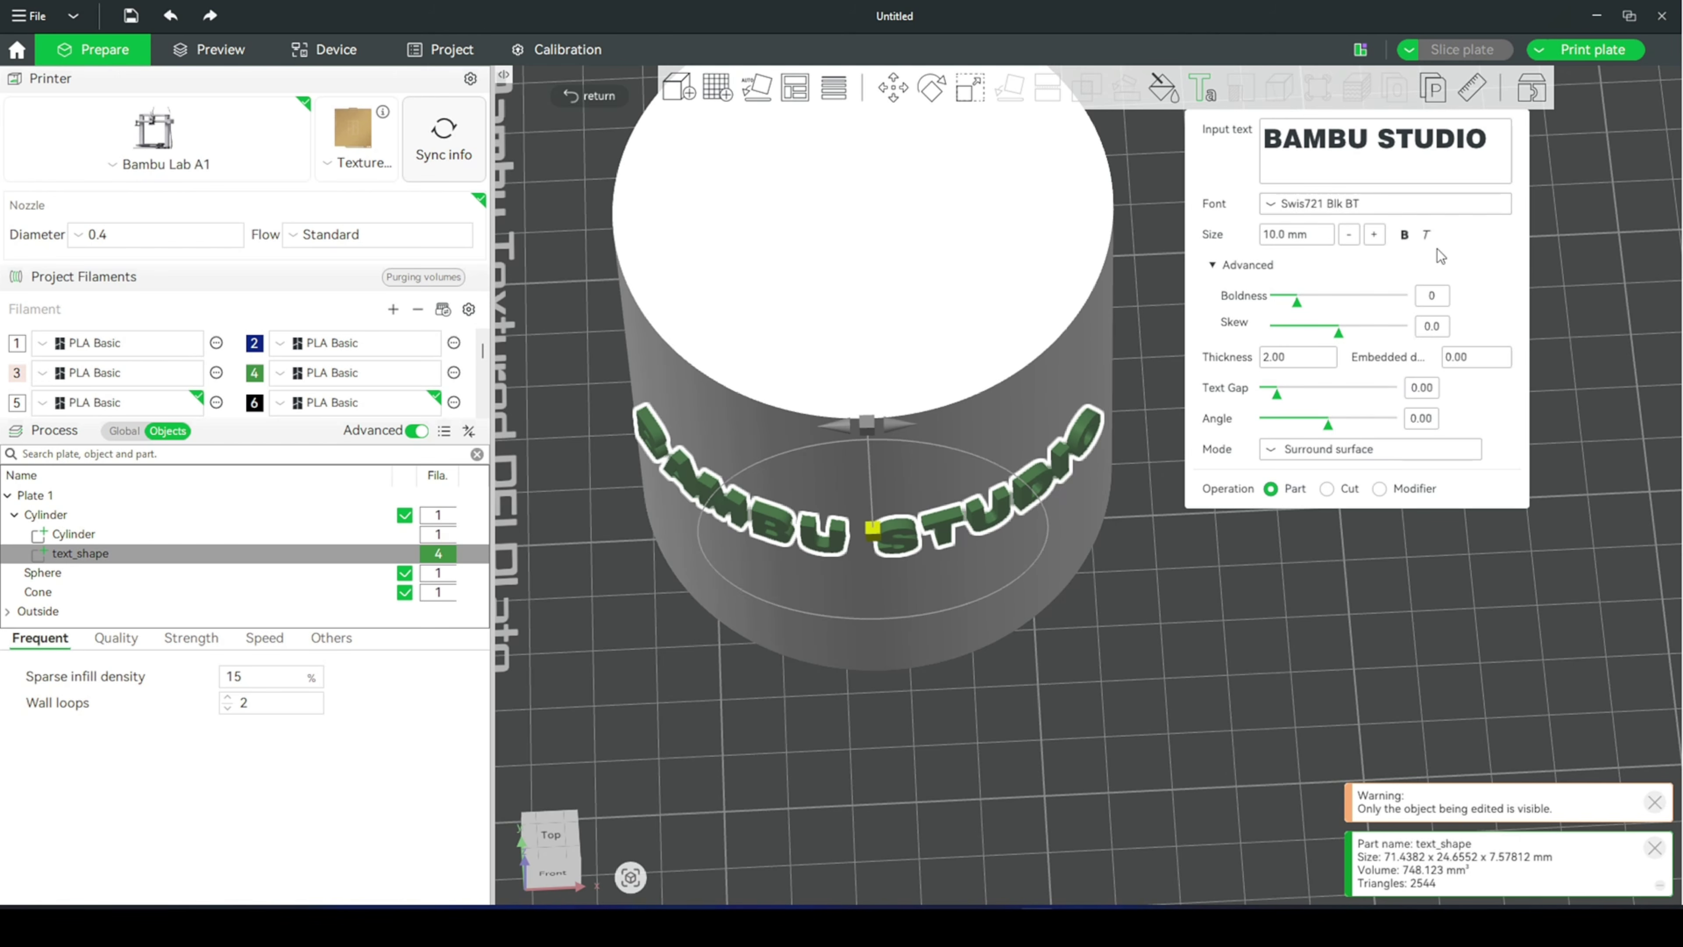
click(1472, 357)
text(2)
key(Return)
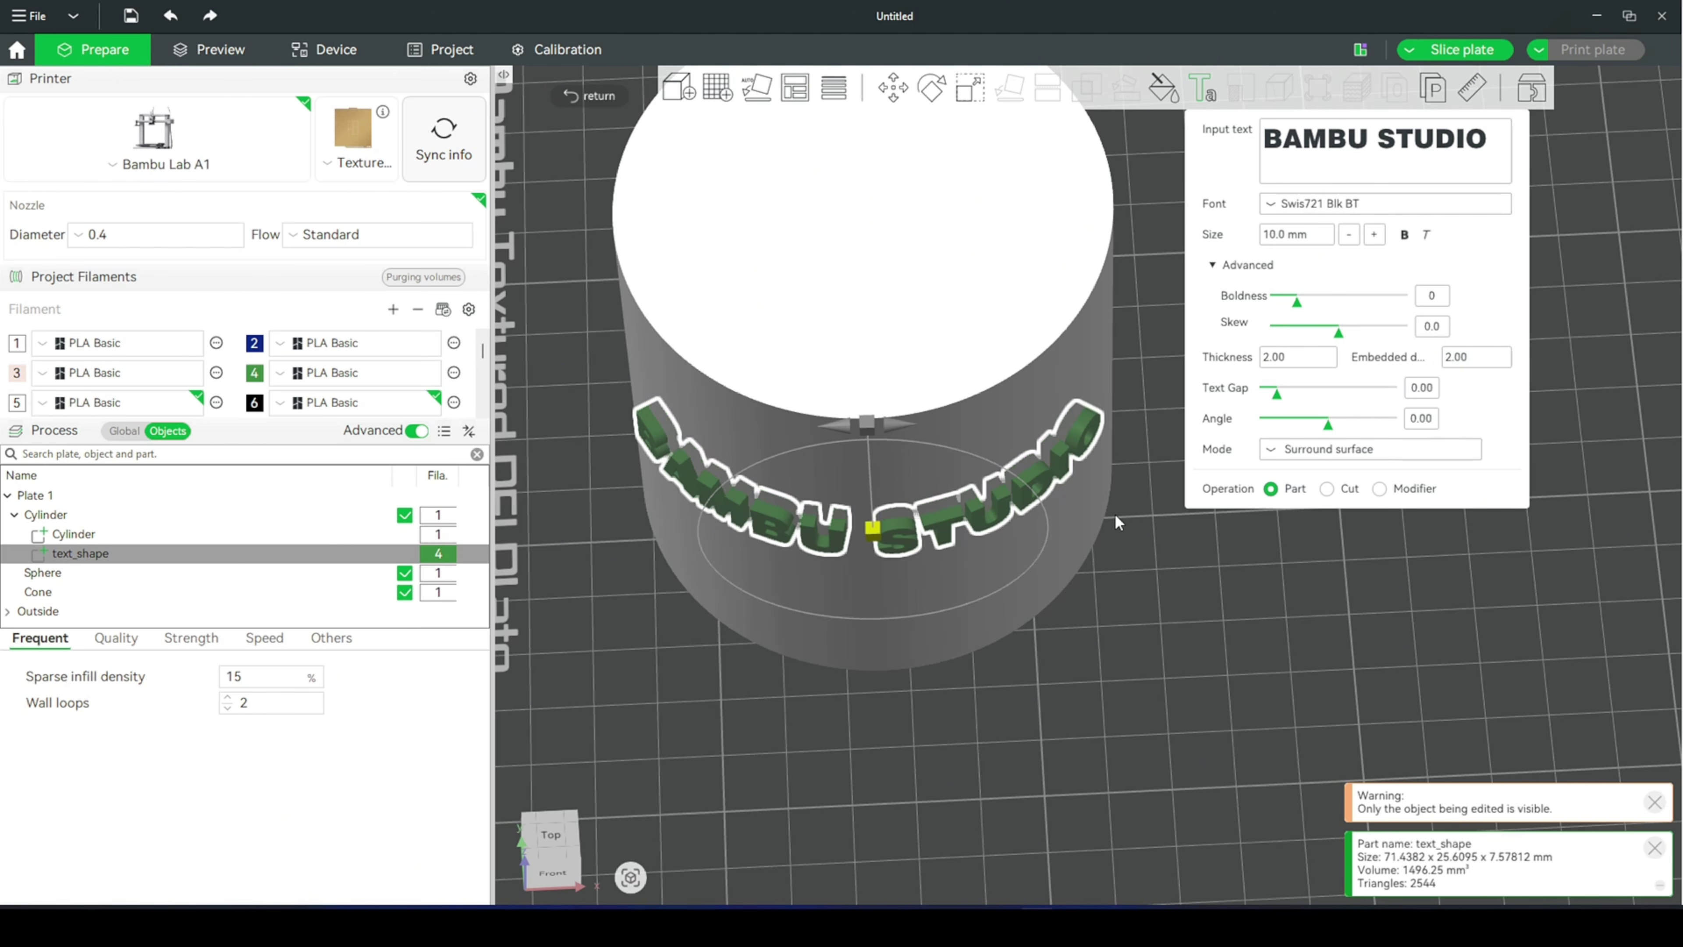
Slice the plate again and examine how deep the letters reach into the cylinder wall, layer by layer.
click(210, 49)
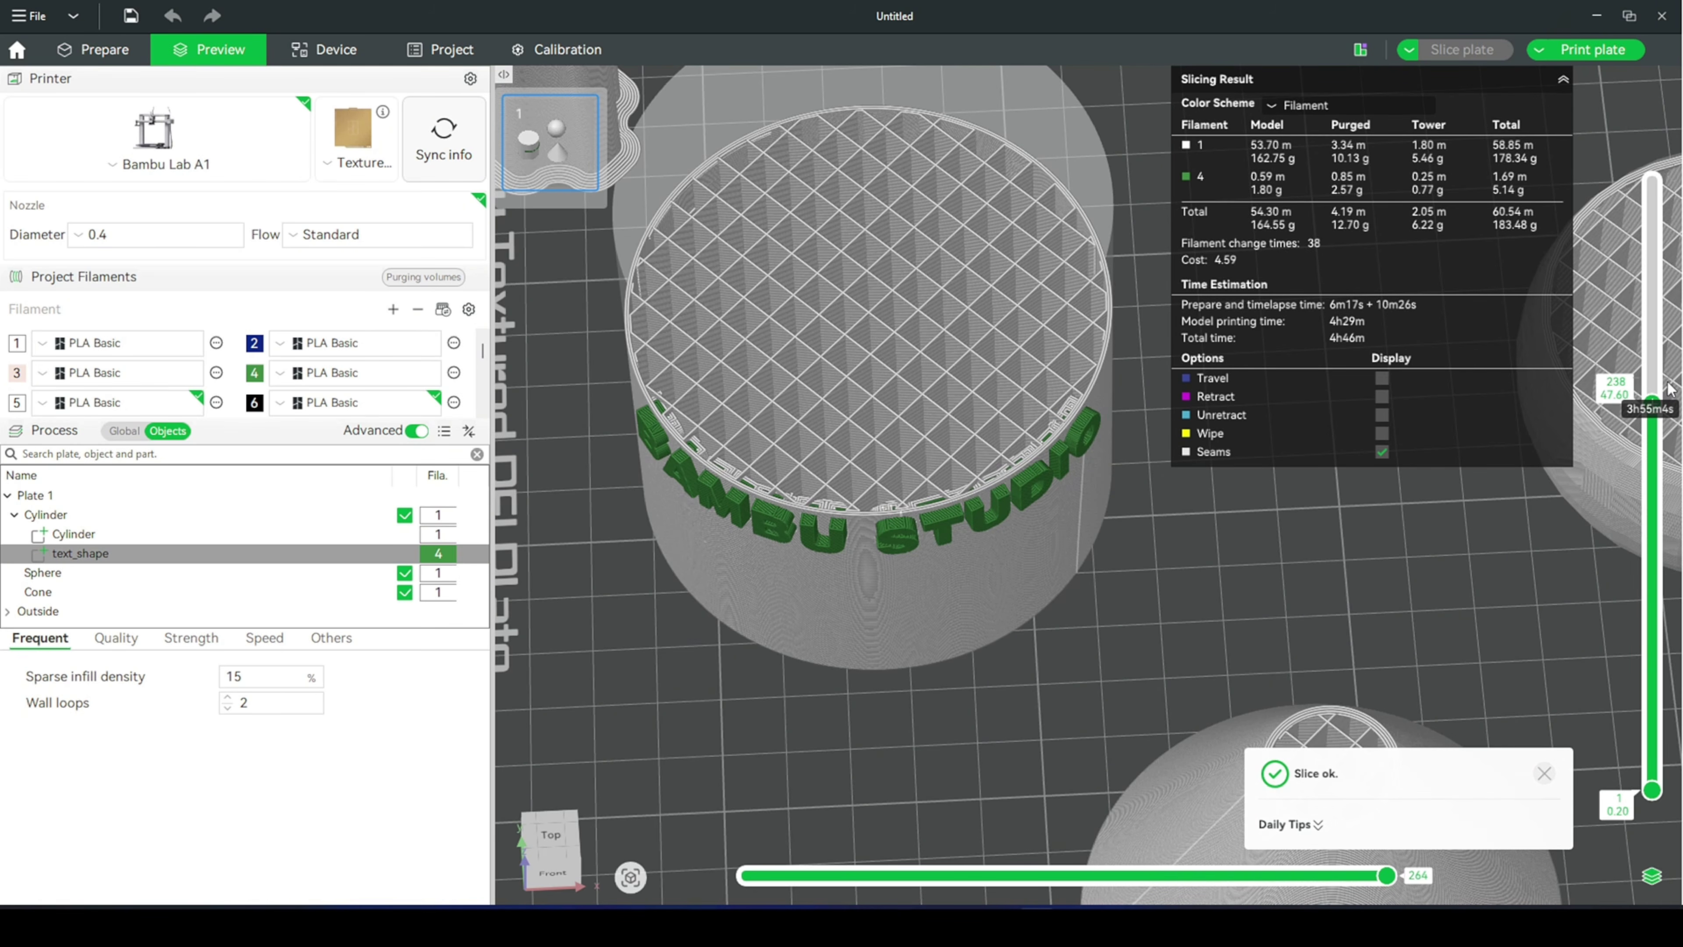
drag(1669, 390, 1652, 420)
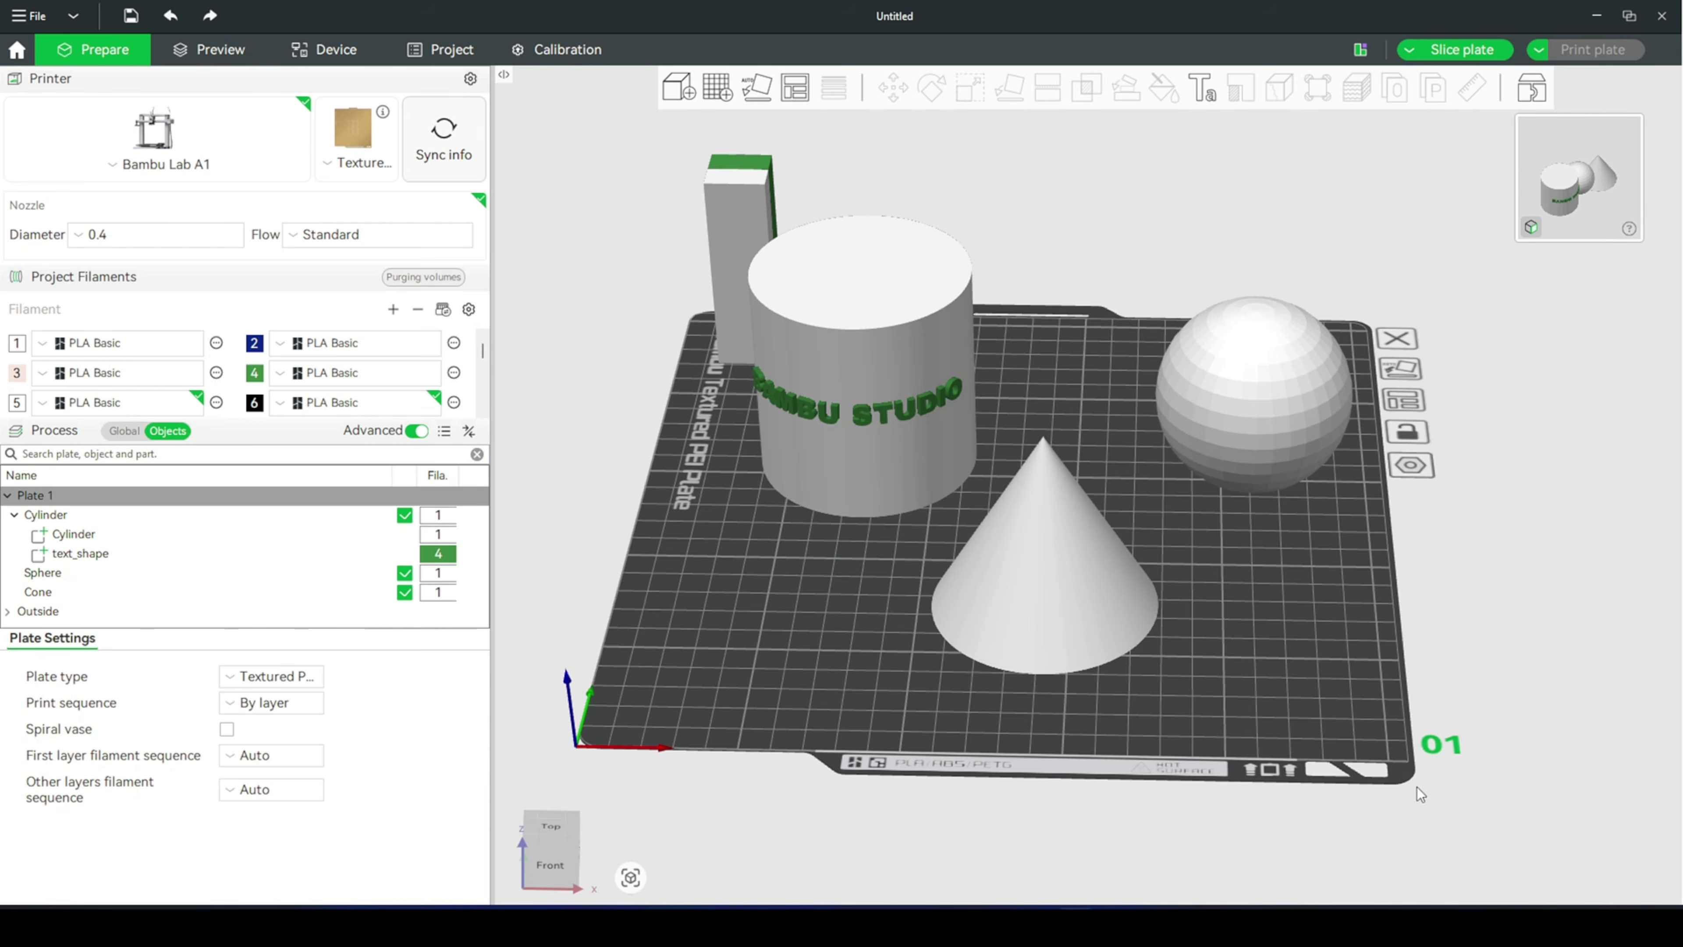
Add the text BAMBU STUDIO to the front of the cone and move it slightly higher on the surface.
drag(1237, 767, 1232, 777)
scroll(1242, 771, up, 2)
click(1084, 591)
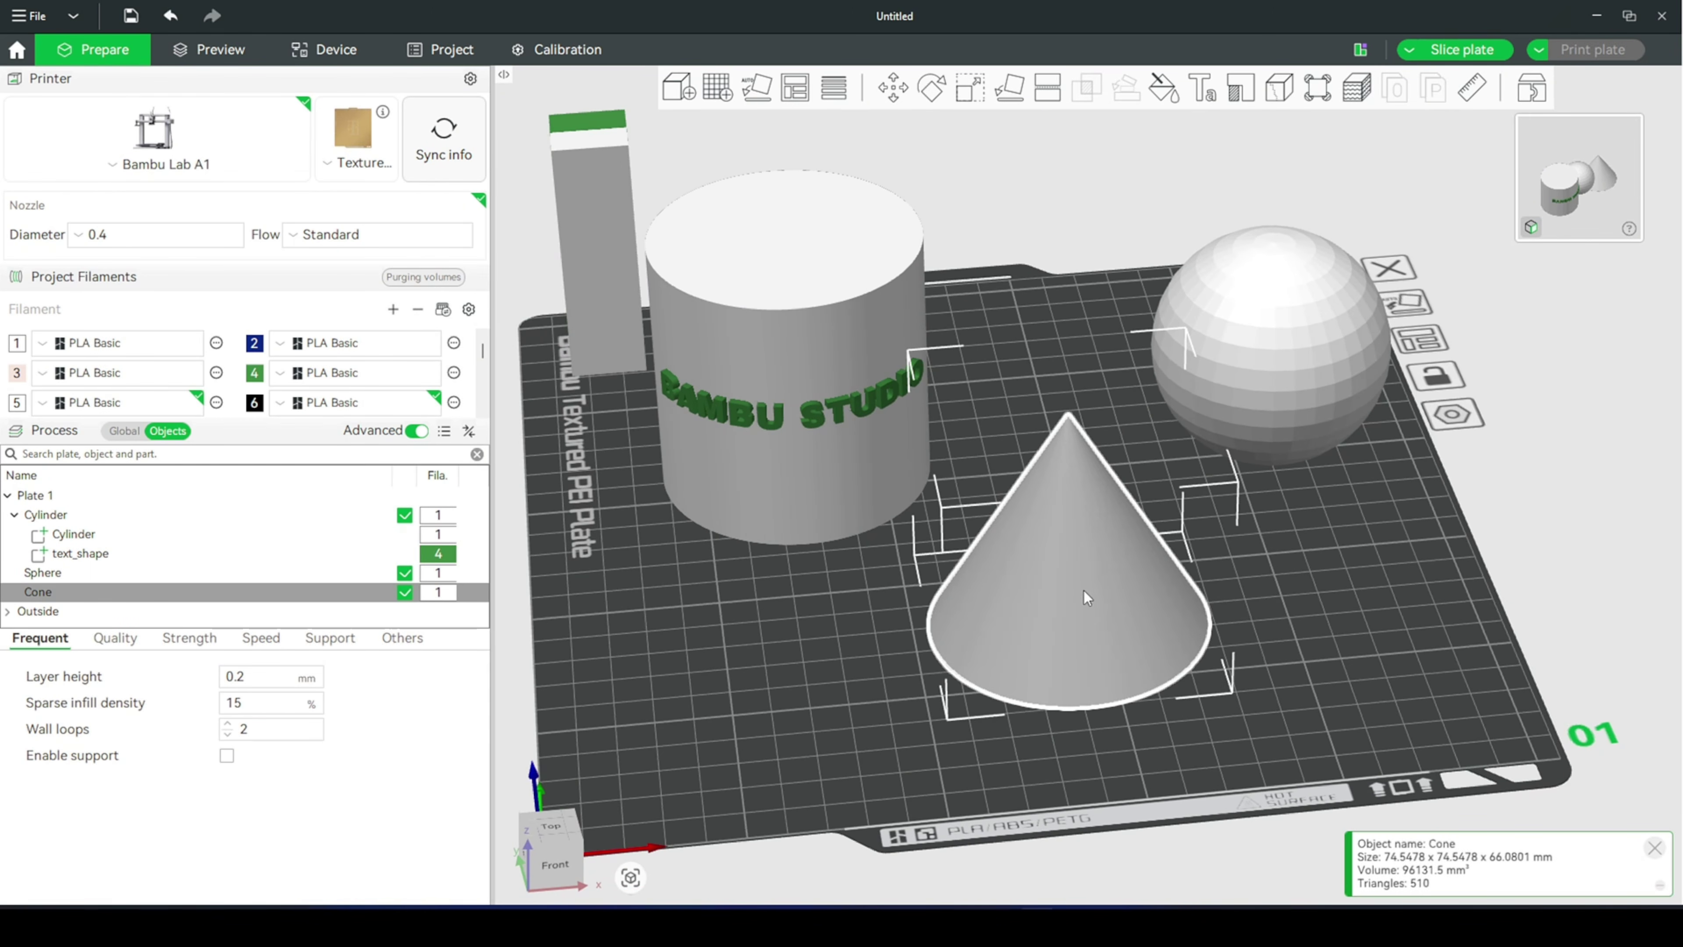
key(t)
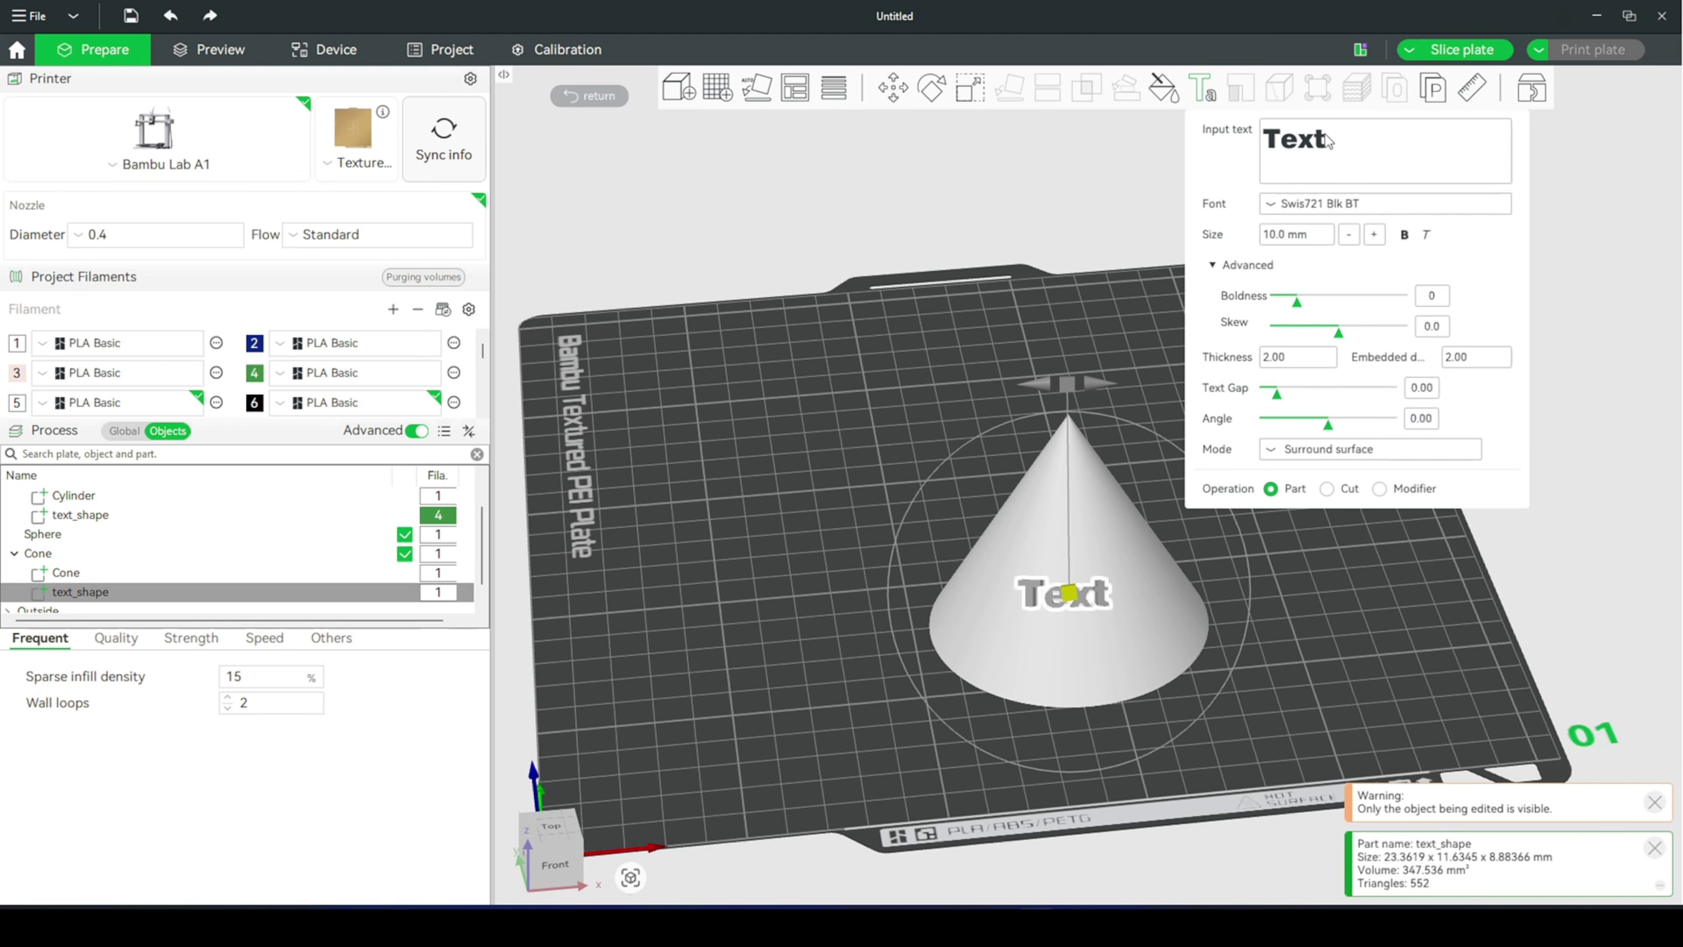
double_click(1325, 143)
text(BAMBU )
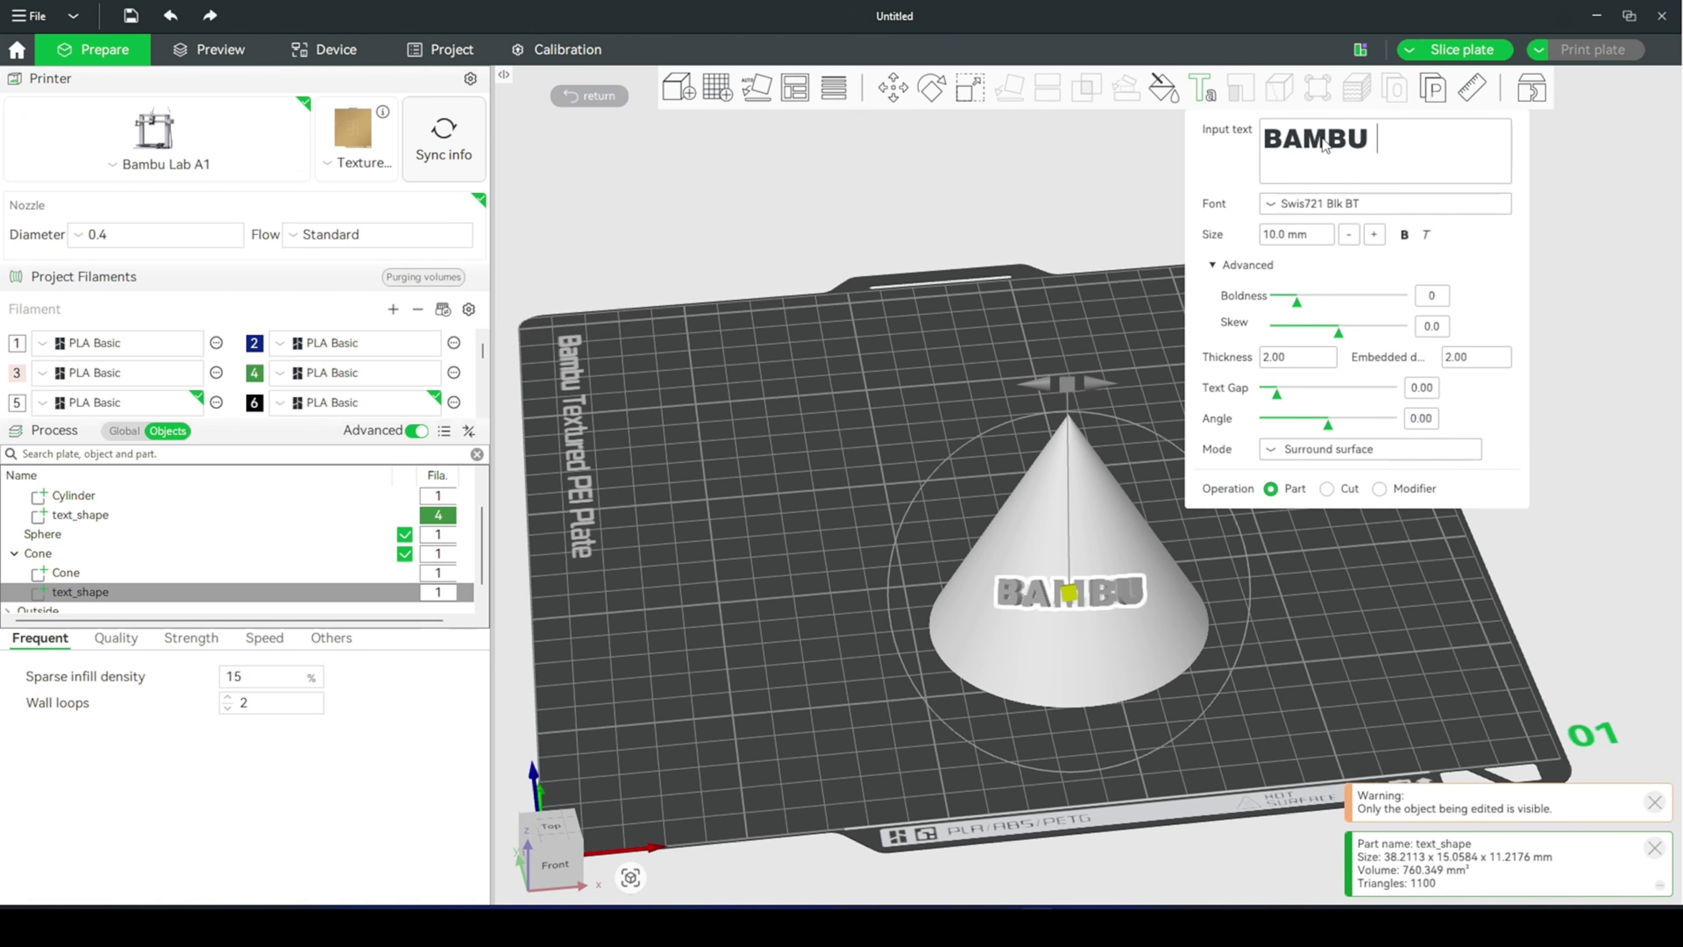
text(STUDIO)
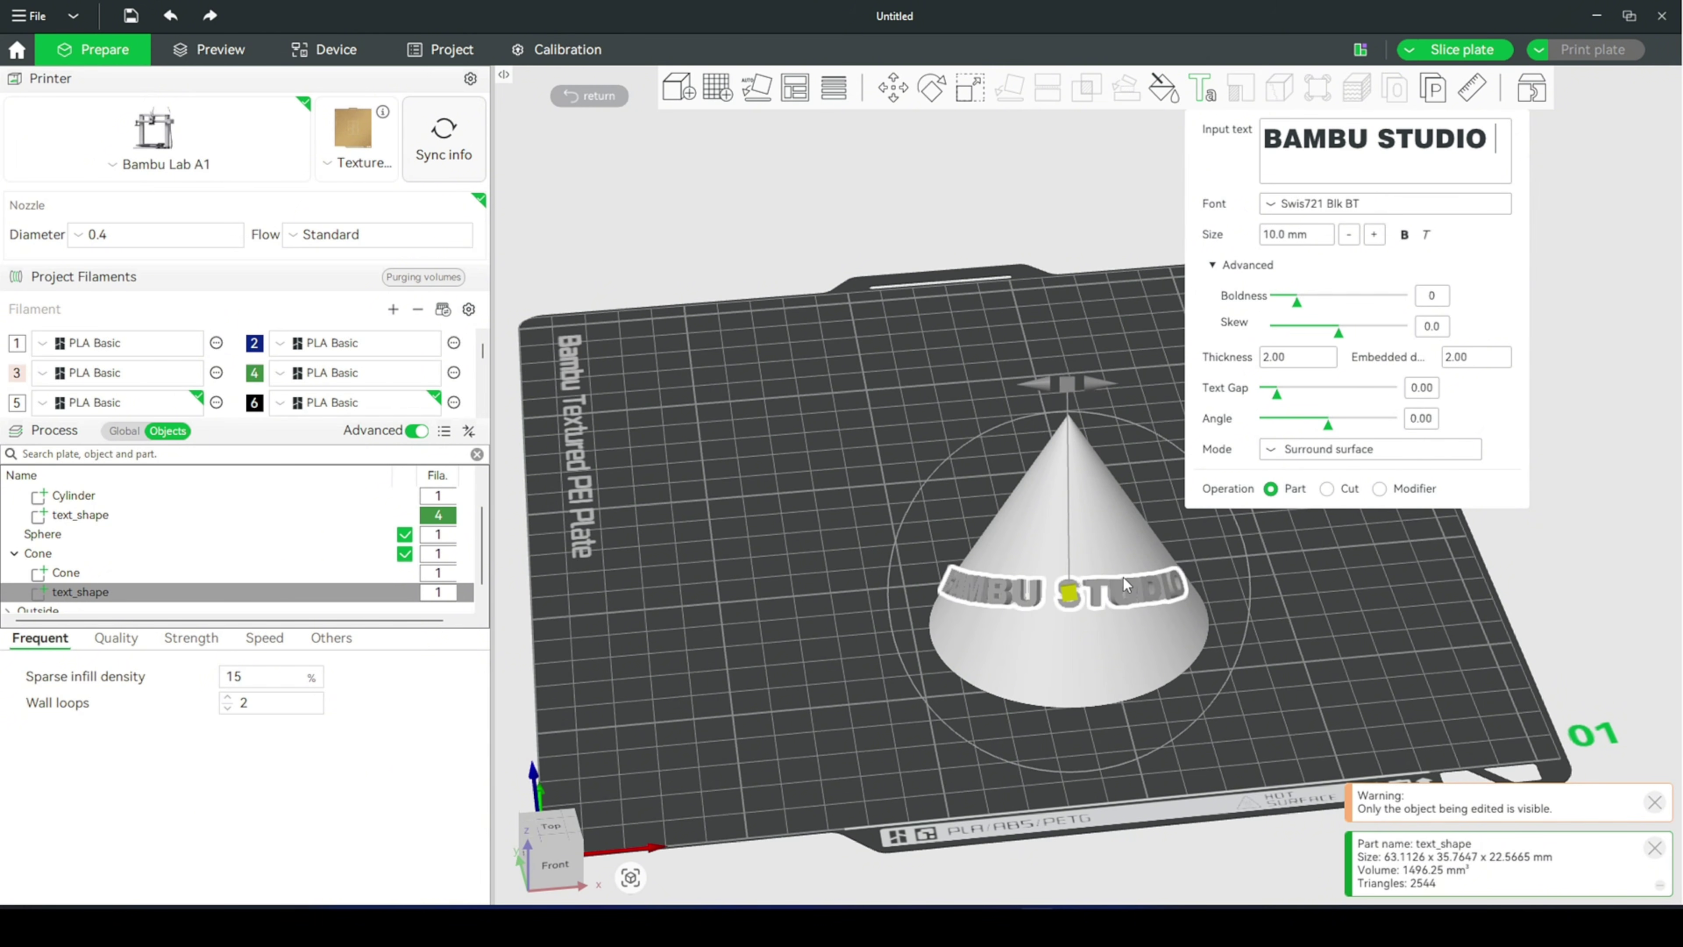
drag(1069, 593, 1073, 568)
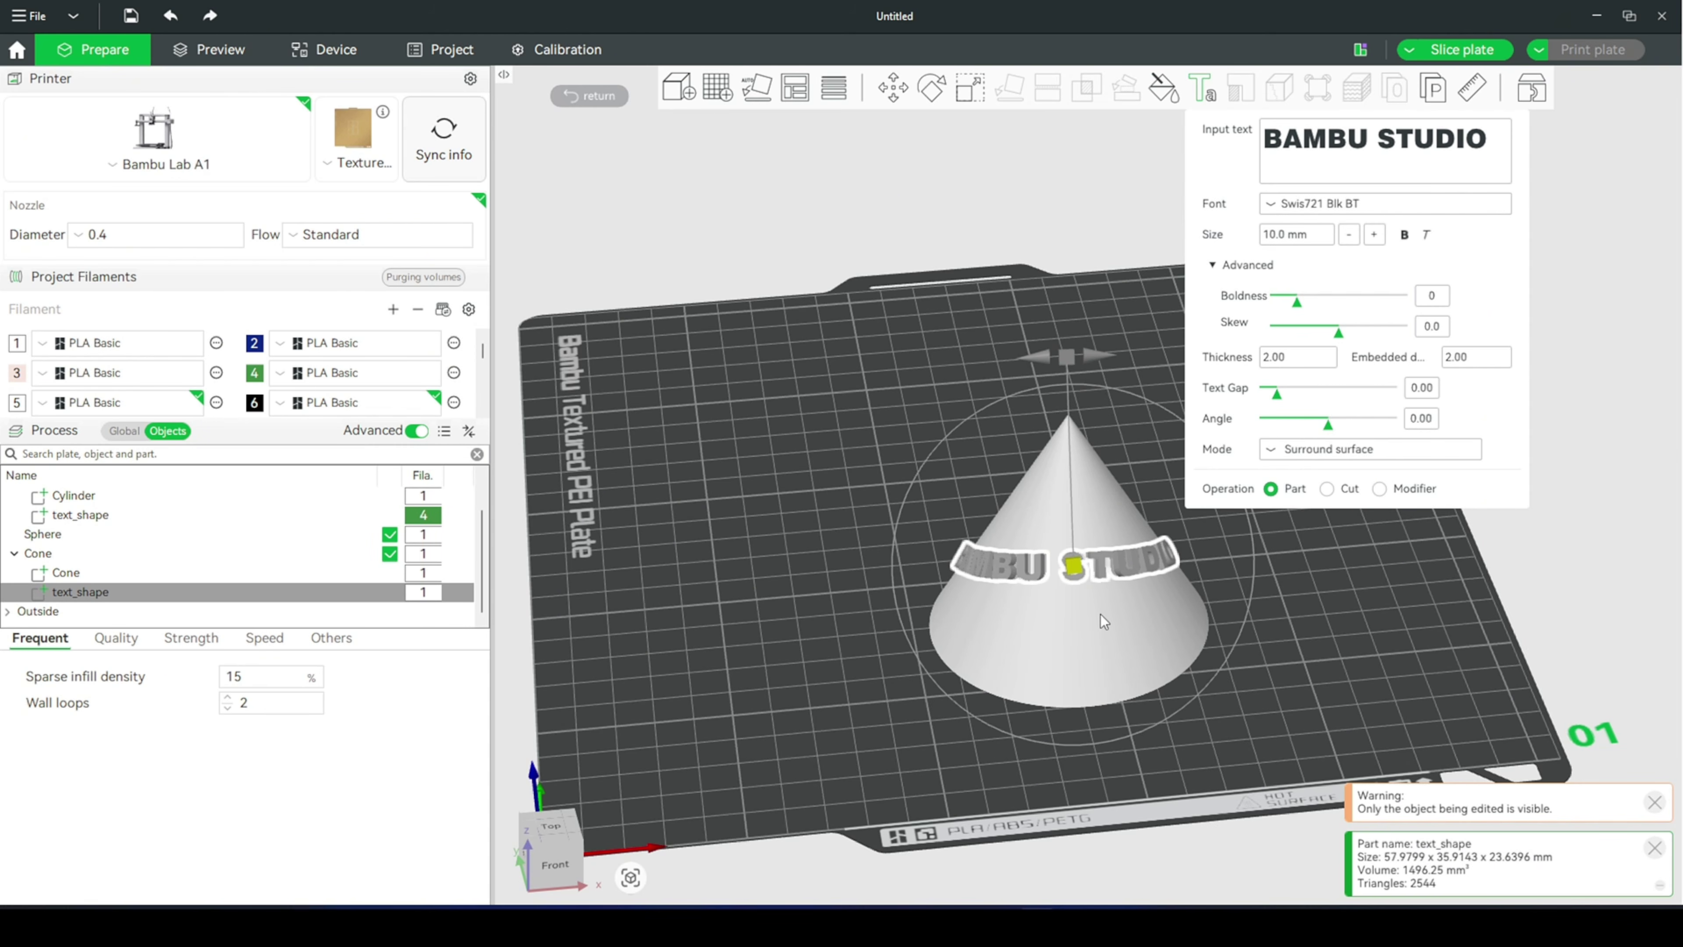
Change the mode of the cone's text to Surround+Horizontal.
click(1359, 450)
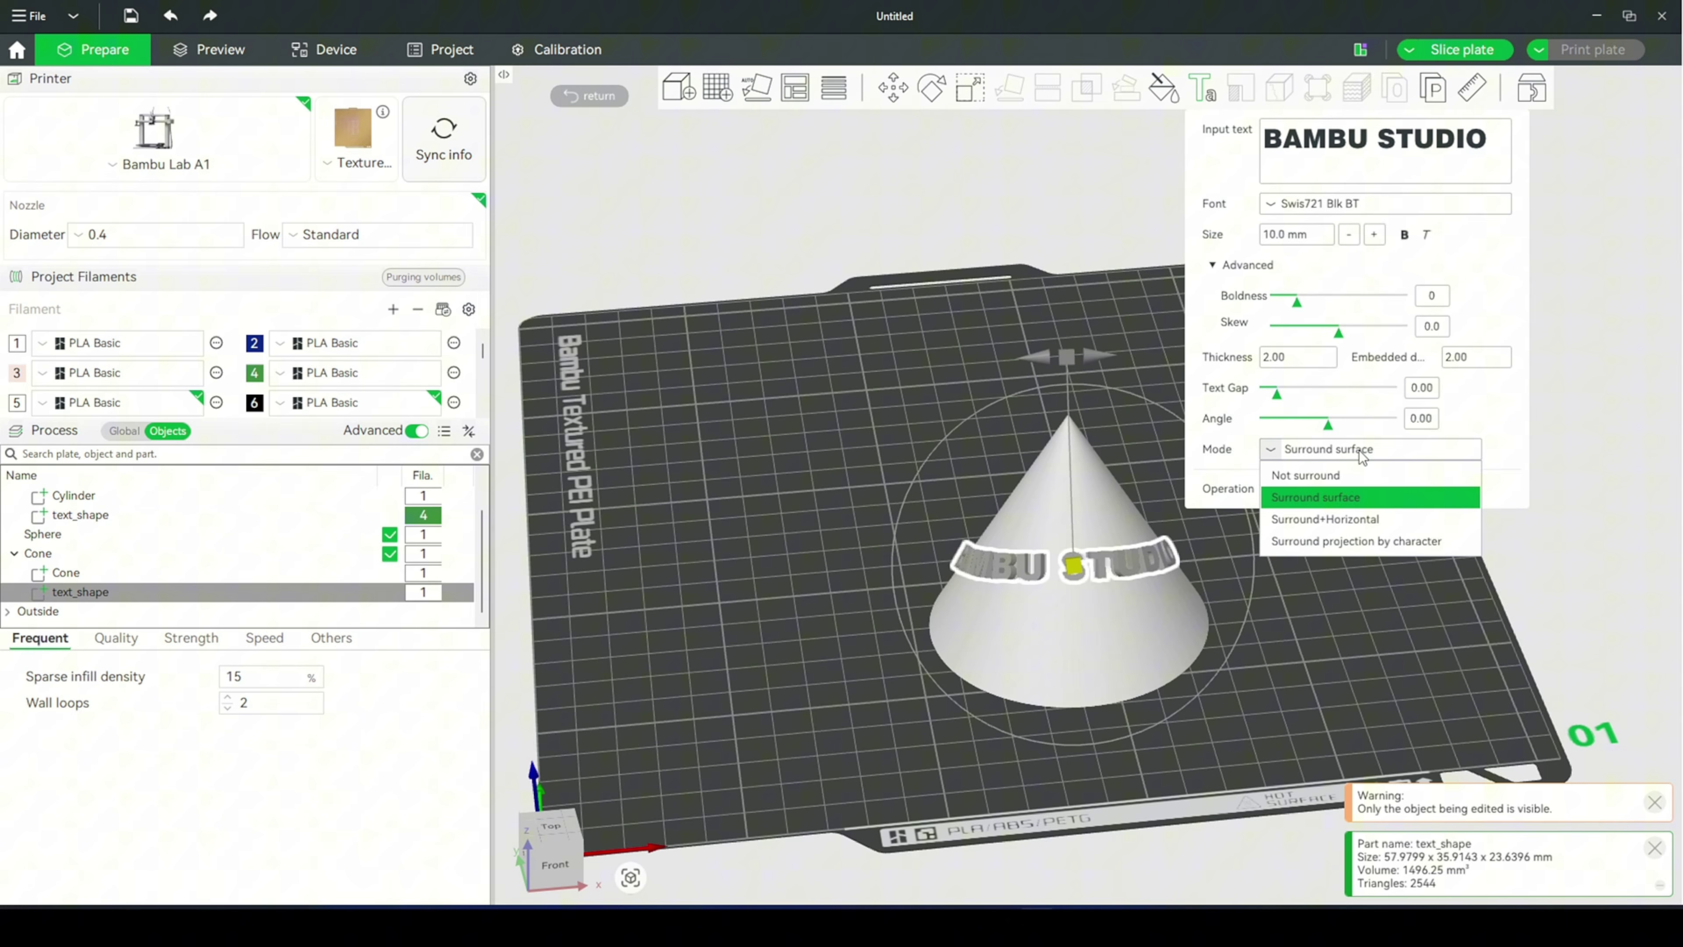
click(1366, 521)
mouse_move(1233, 661)
mouse_down()
mouse_move(1299, 668)
mouse_move(1226, 669)
mouse_up()
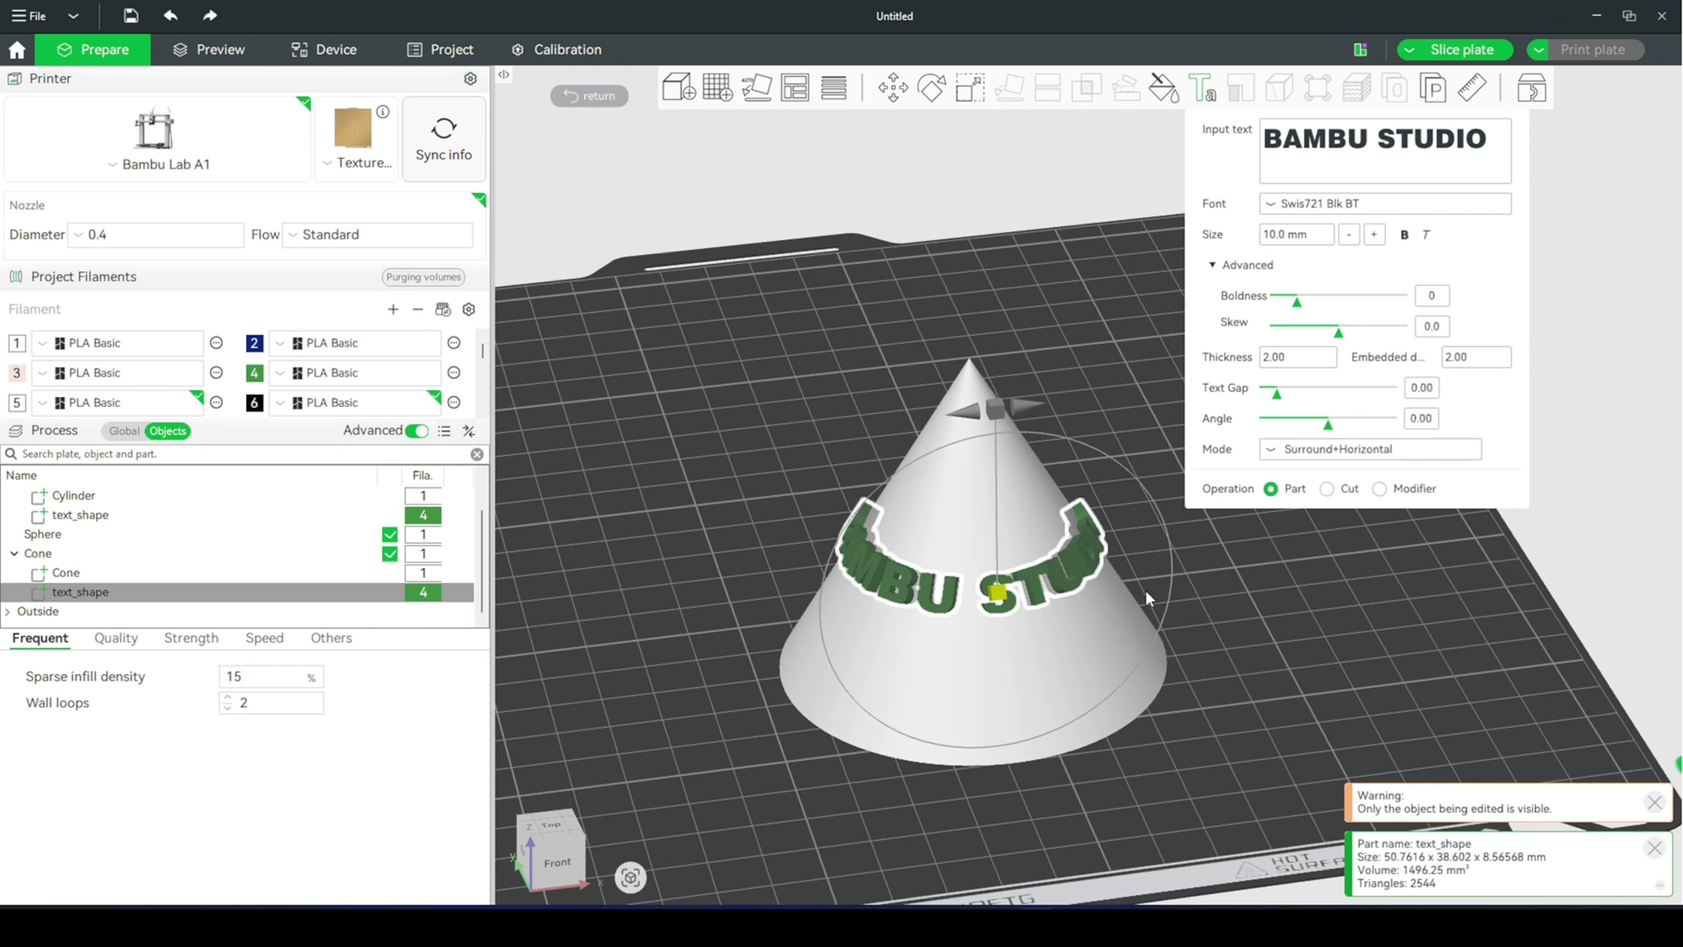
Change the operation of the cone's text to Cut and examine the engraved letters in the sliced layers.
click(1327, 489)
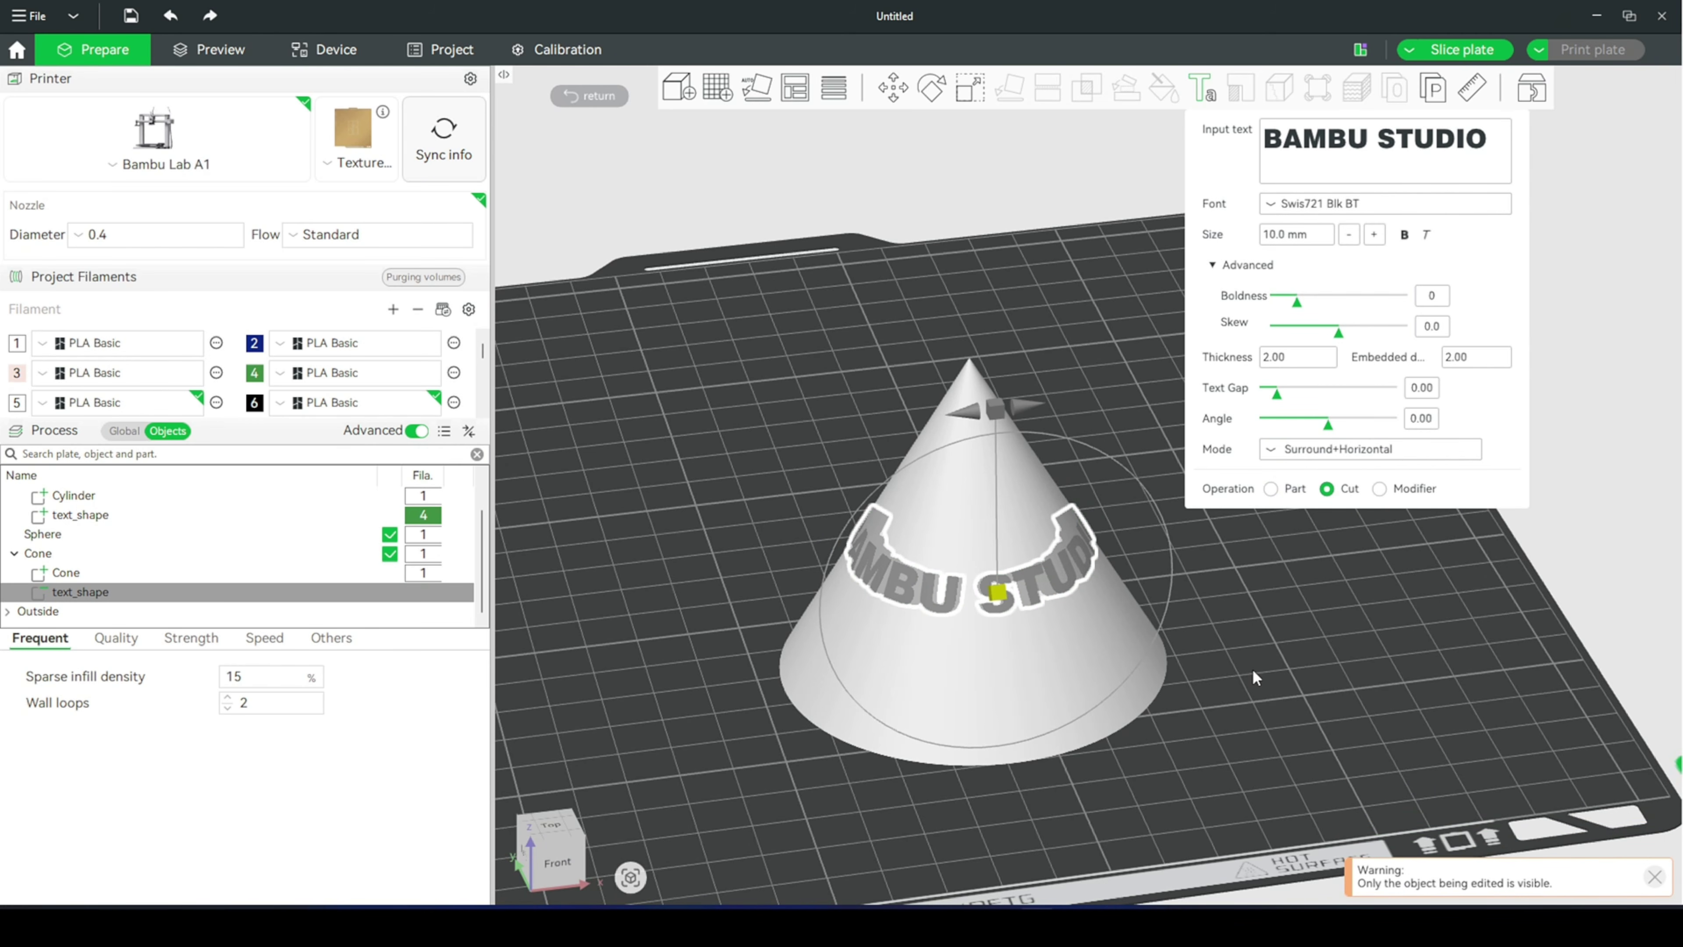
drag(1252, 670, 1268, 688)
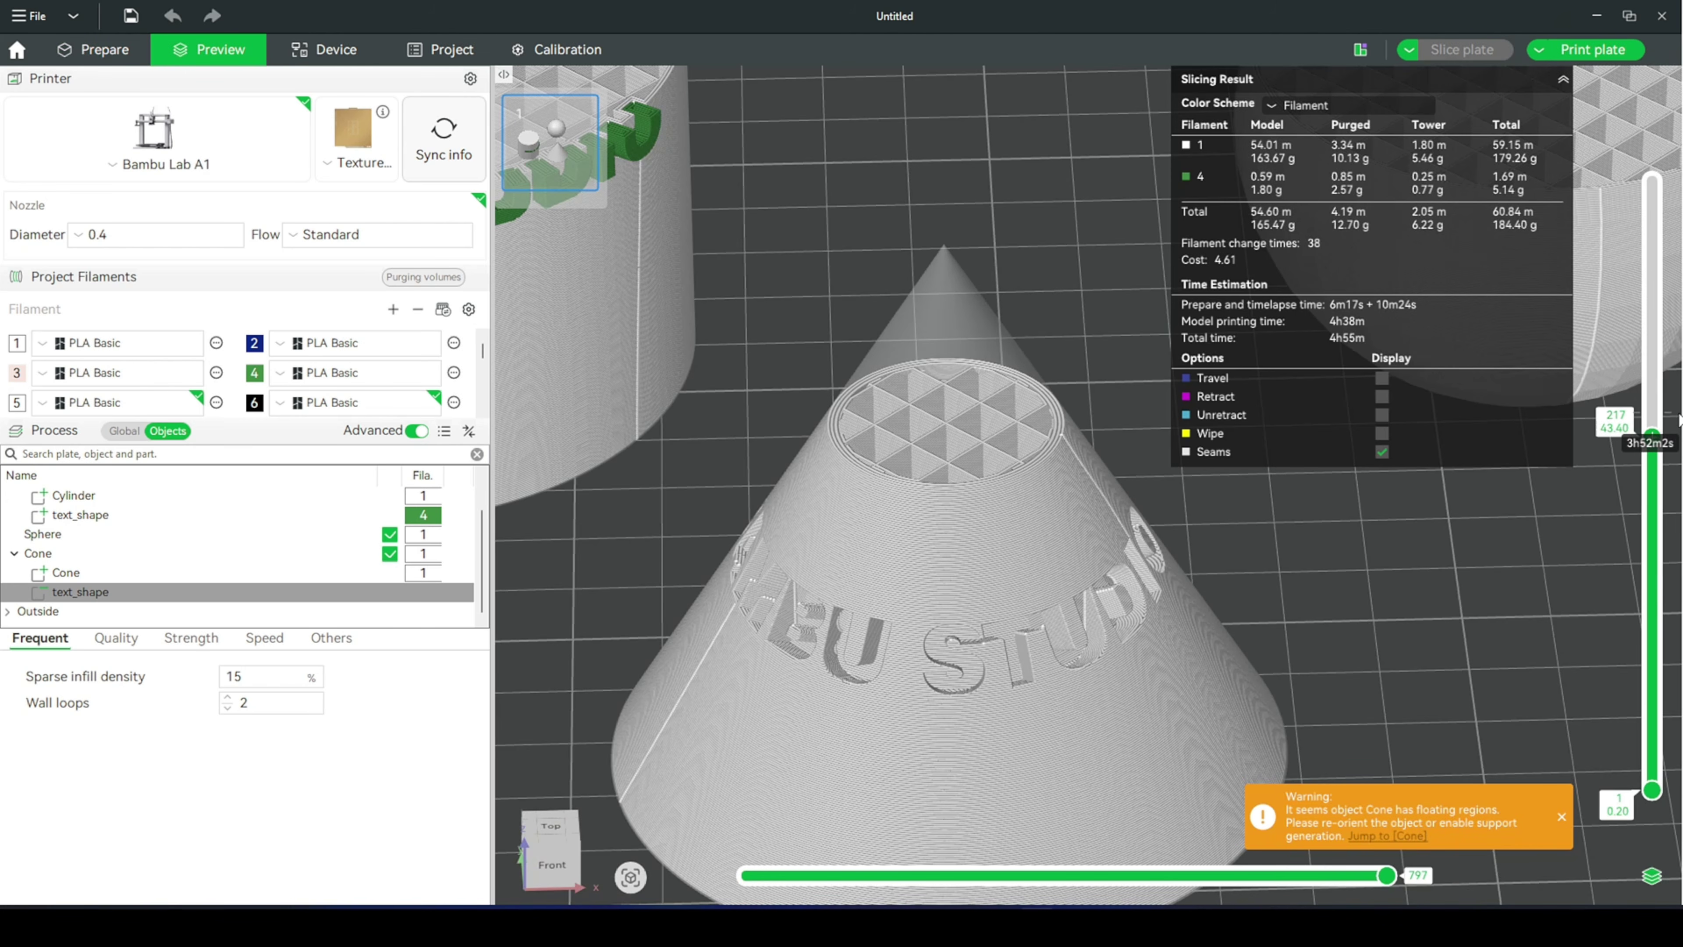
drag(1652, 432, 1650, 545)
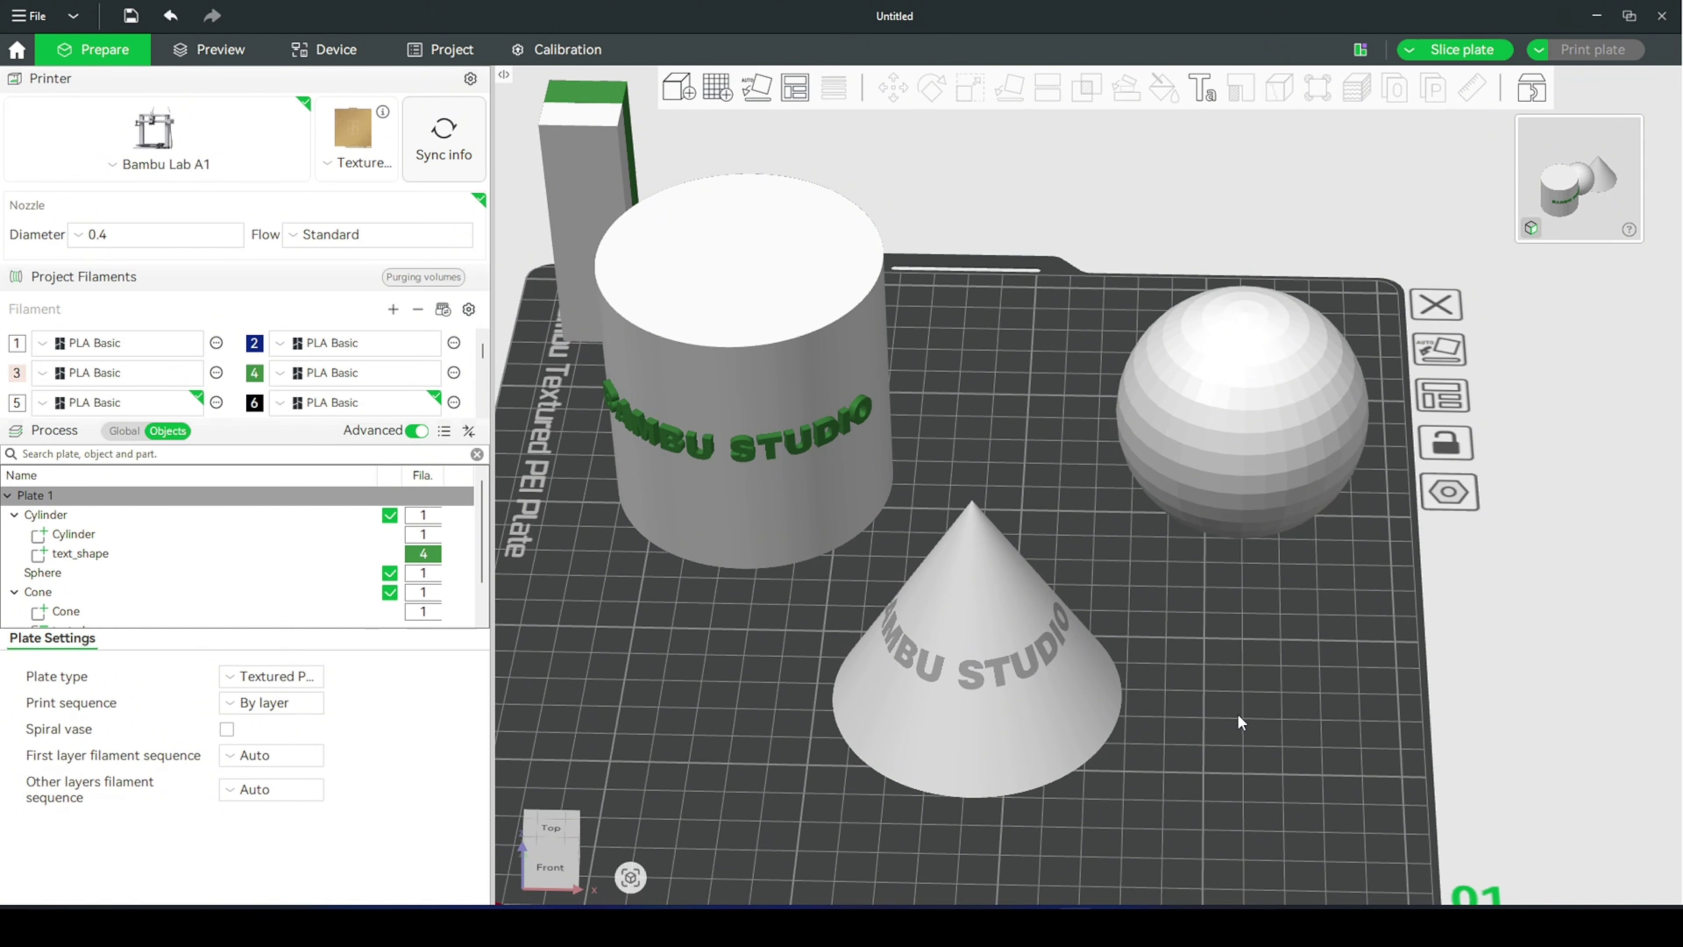
Add the text "Bambu studio" to the surface of the sphere.
mouse_move(1239, 716)
mouse_down()
mouse_move(1260, 718)
mouse_move(1263, 748)
mouse_move(1260, 710)
mouse_up()
click(1261, 462)
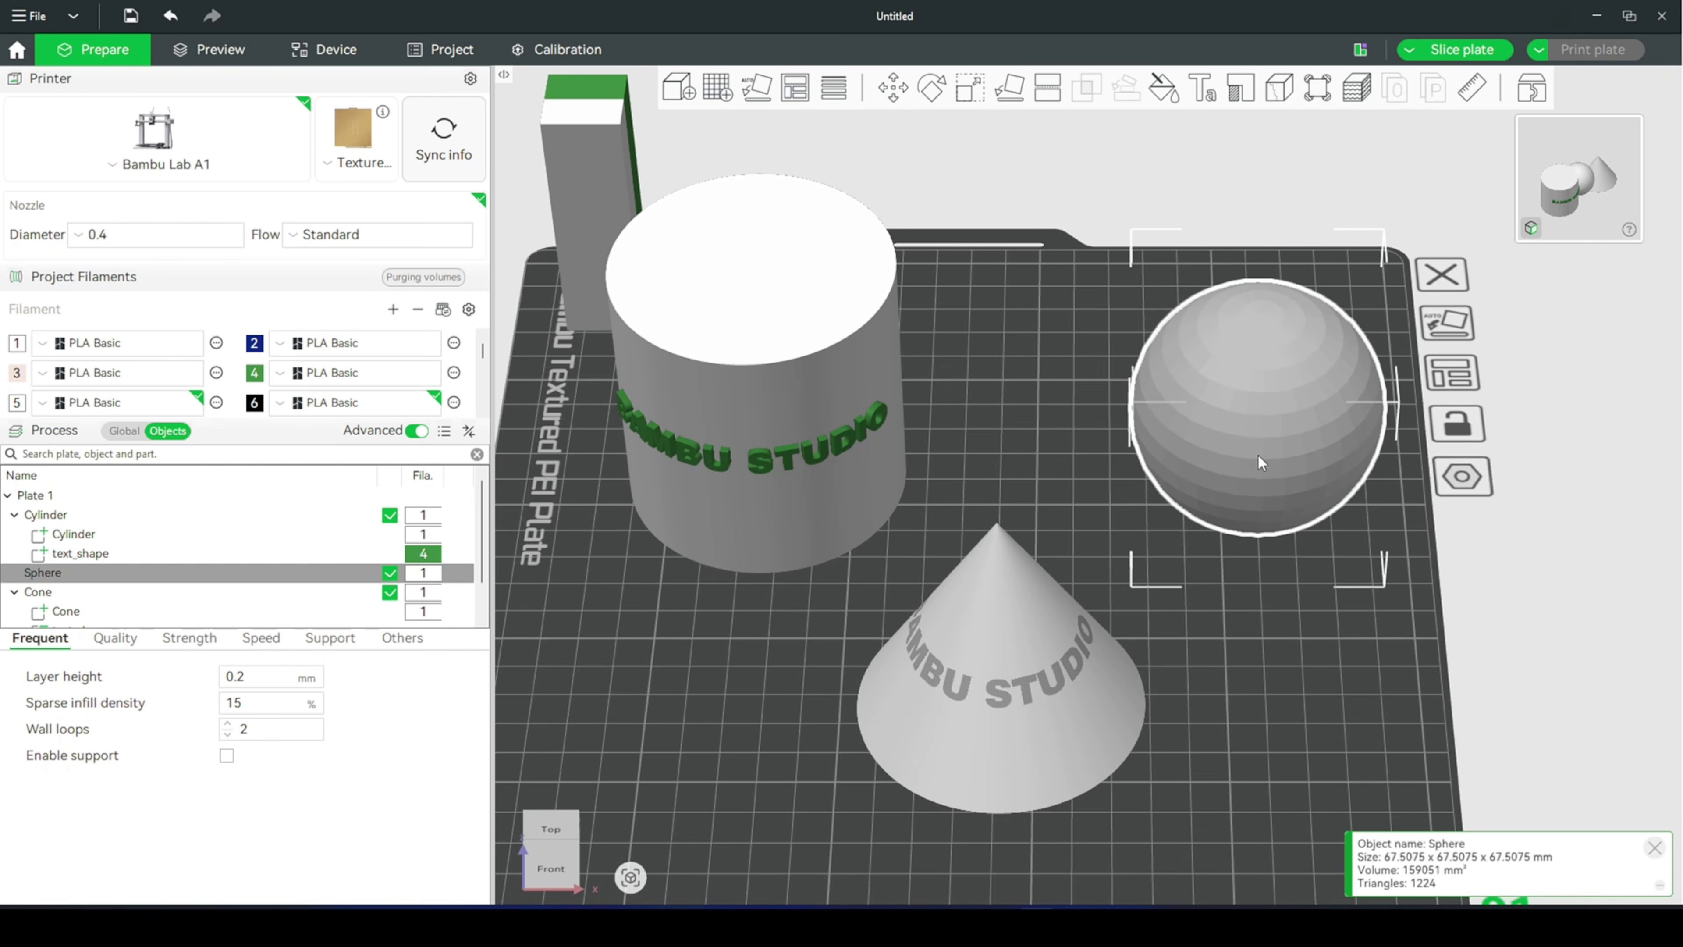
key(t)
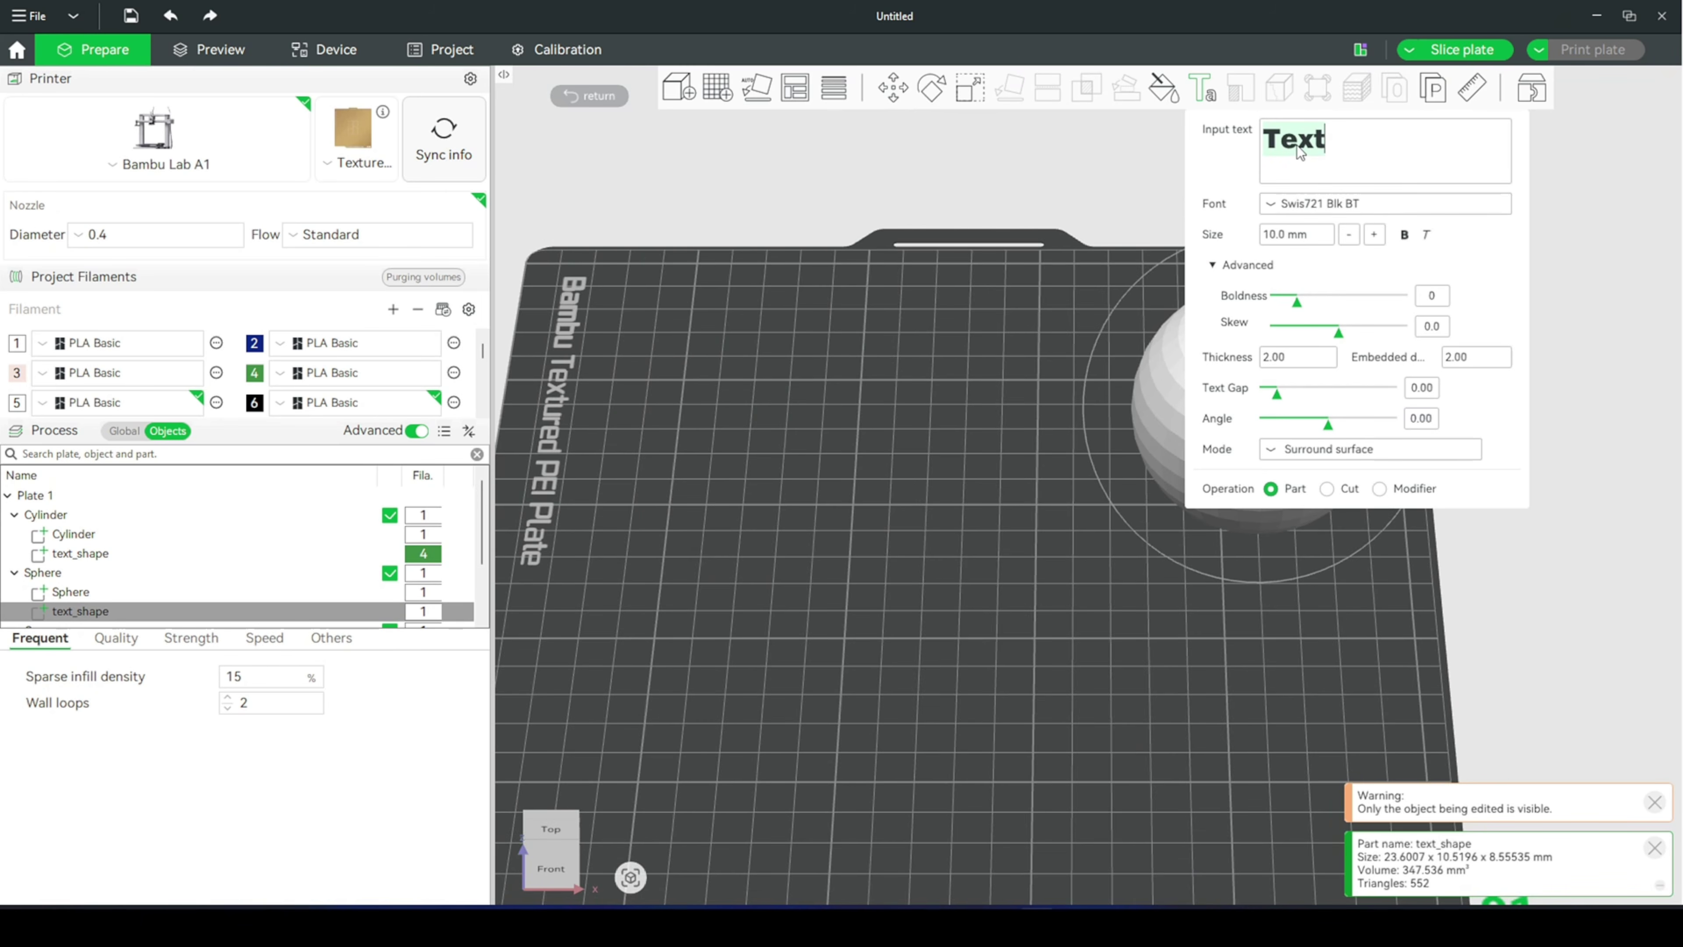
text(Ba)
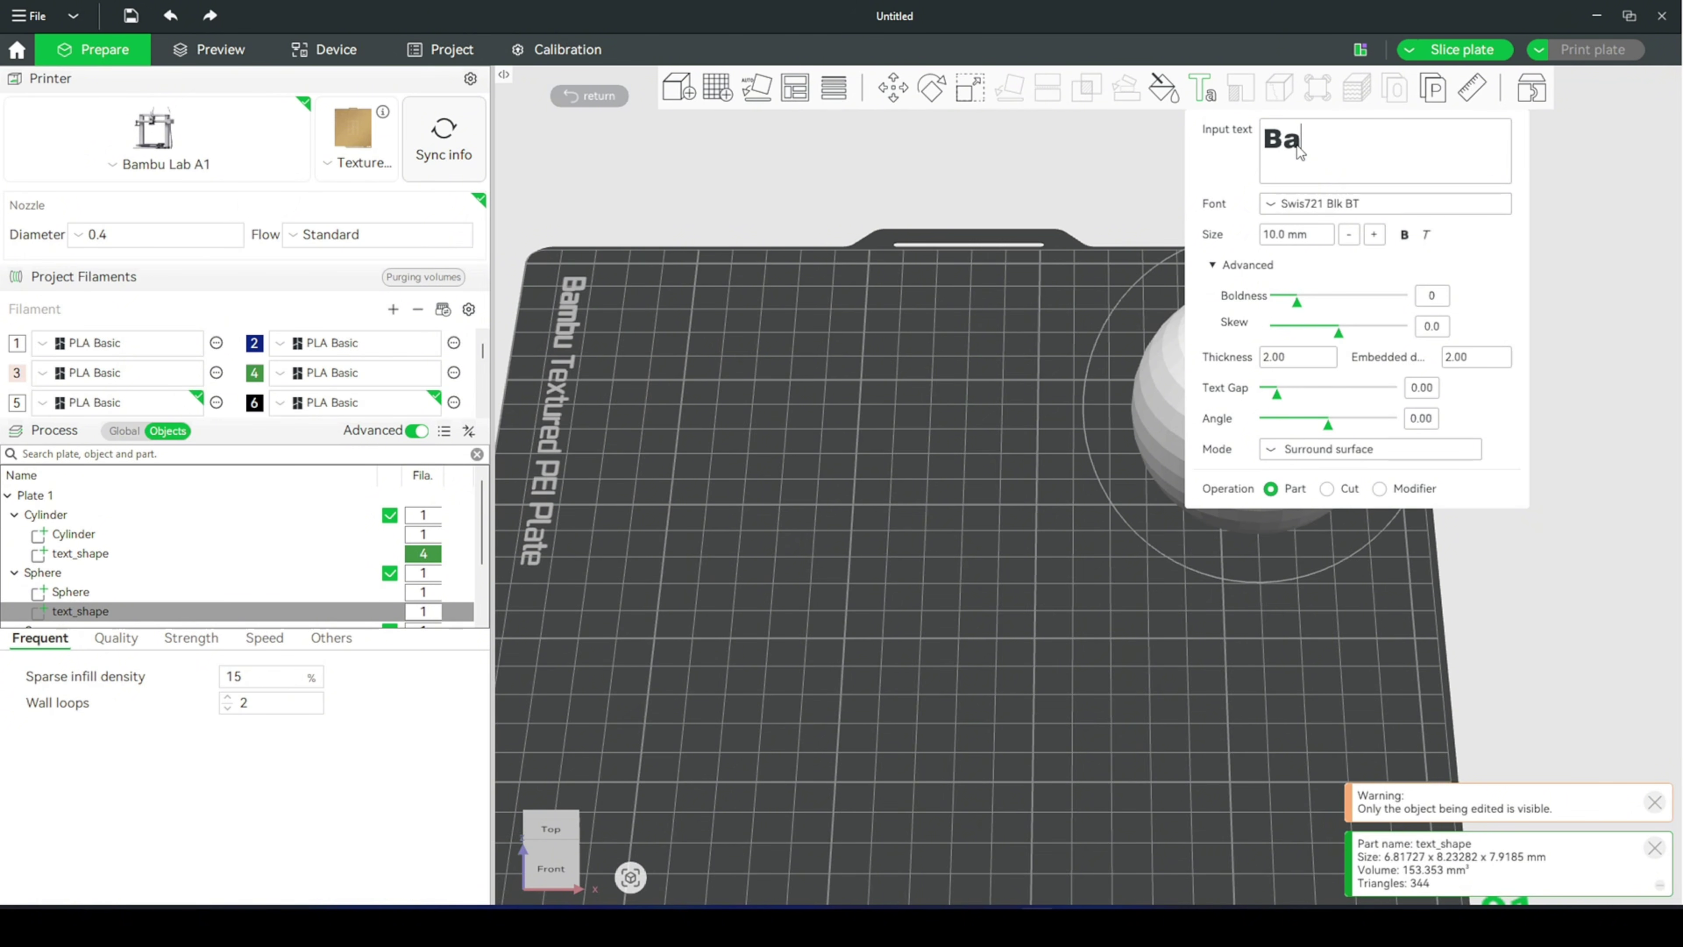
text(mbu studio)
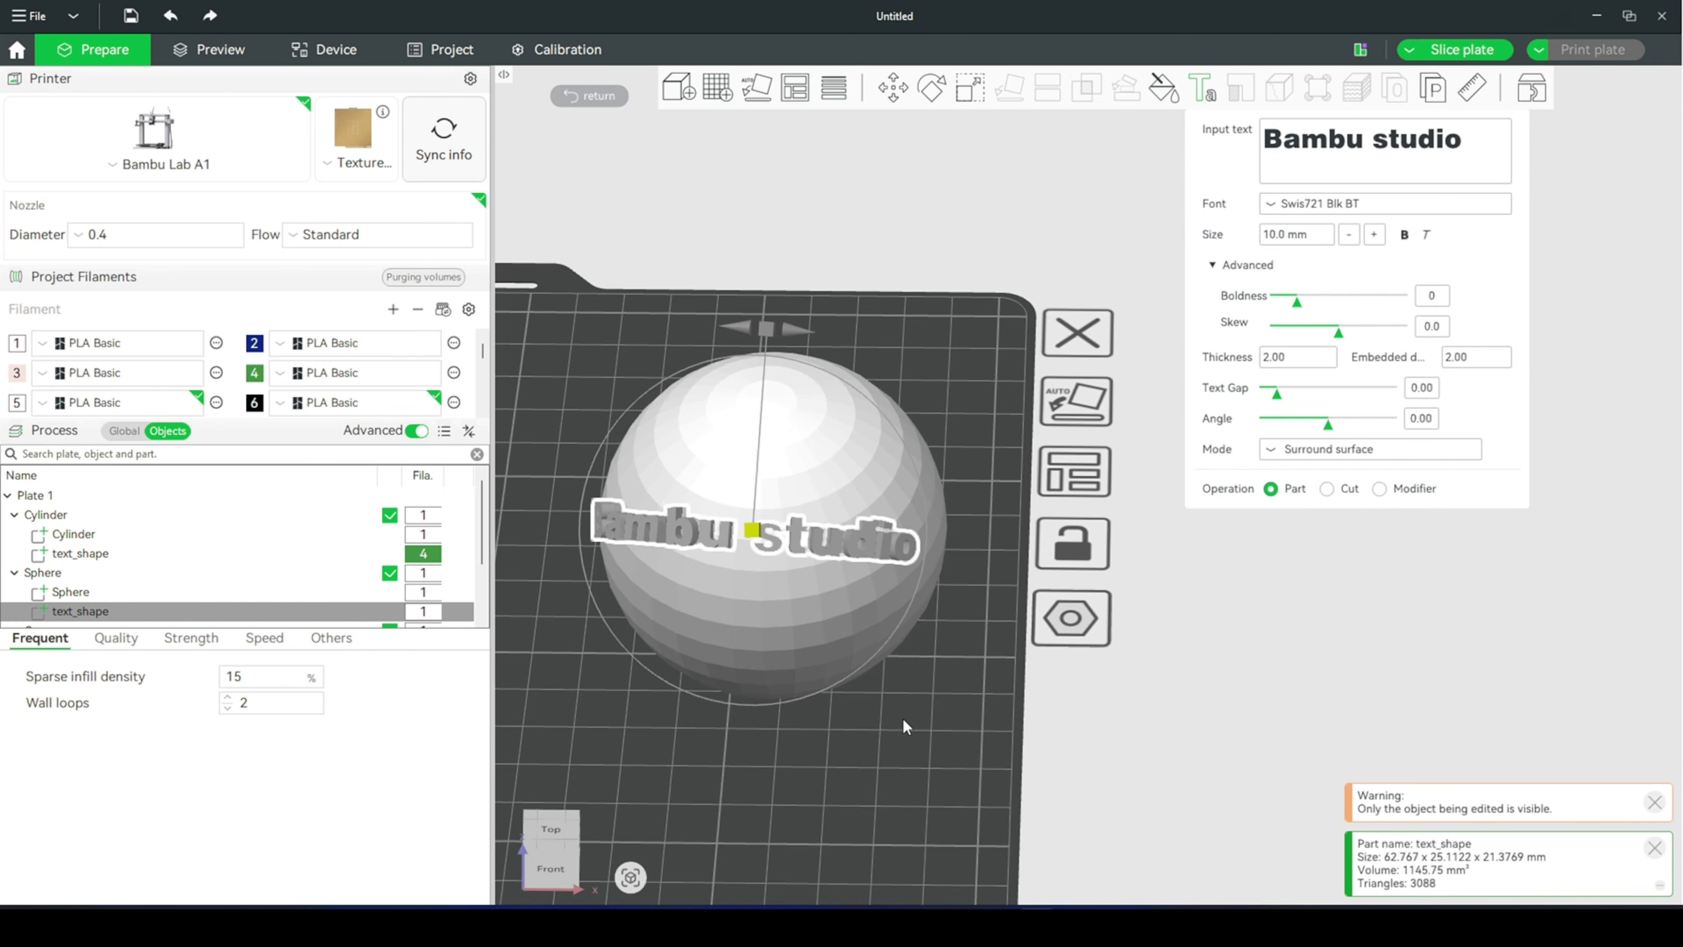
Set the mode of the sphere's text to Surround+Horizontal and reposition the text on the front of the sphere.
click(1391, 449)
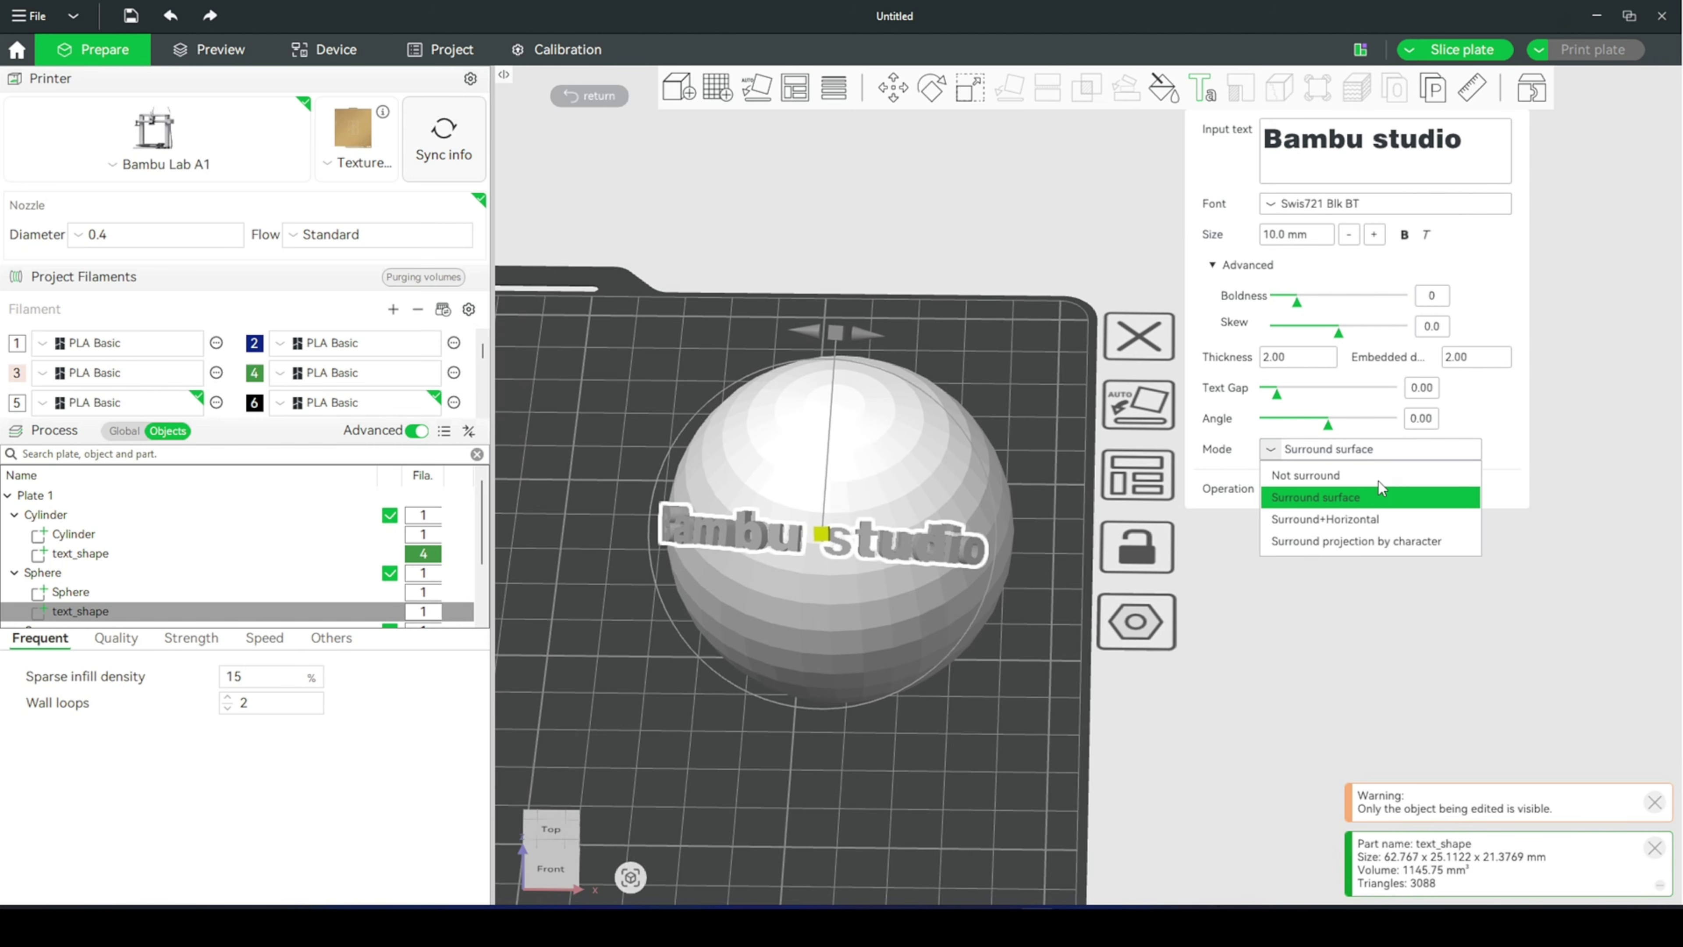
click(1358, 519)
key(0)
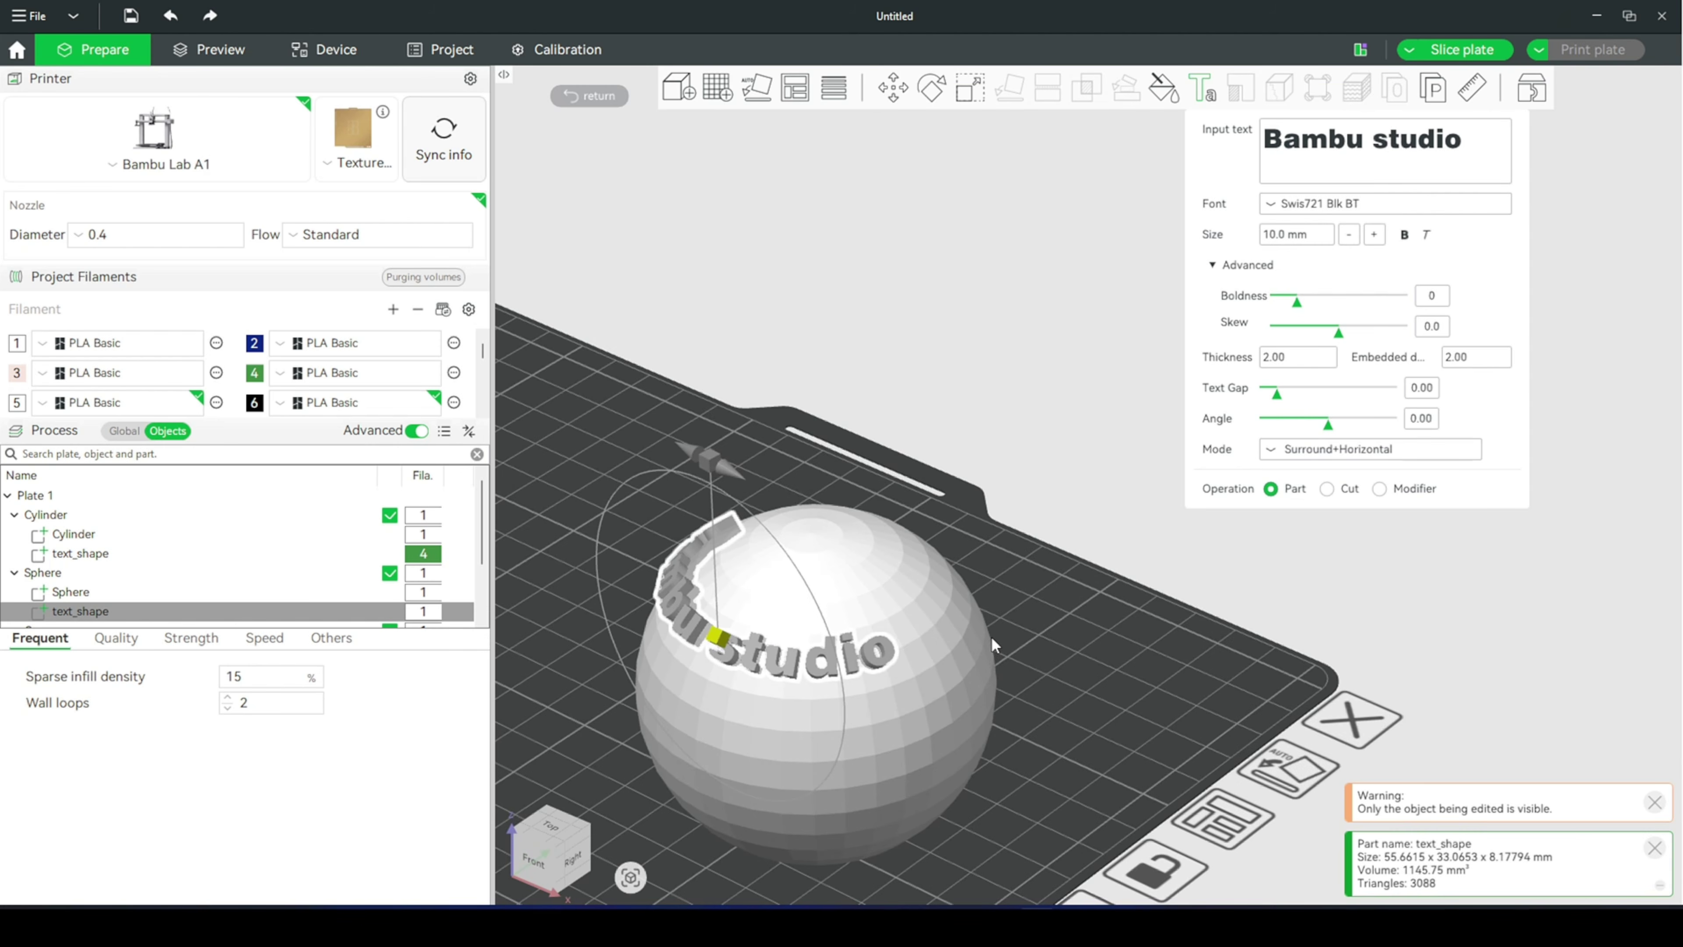
drag(991, 637, 948, 605)
drag(822, 549, 843, 589)
drag(986, 658, 1050, 673)
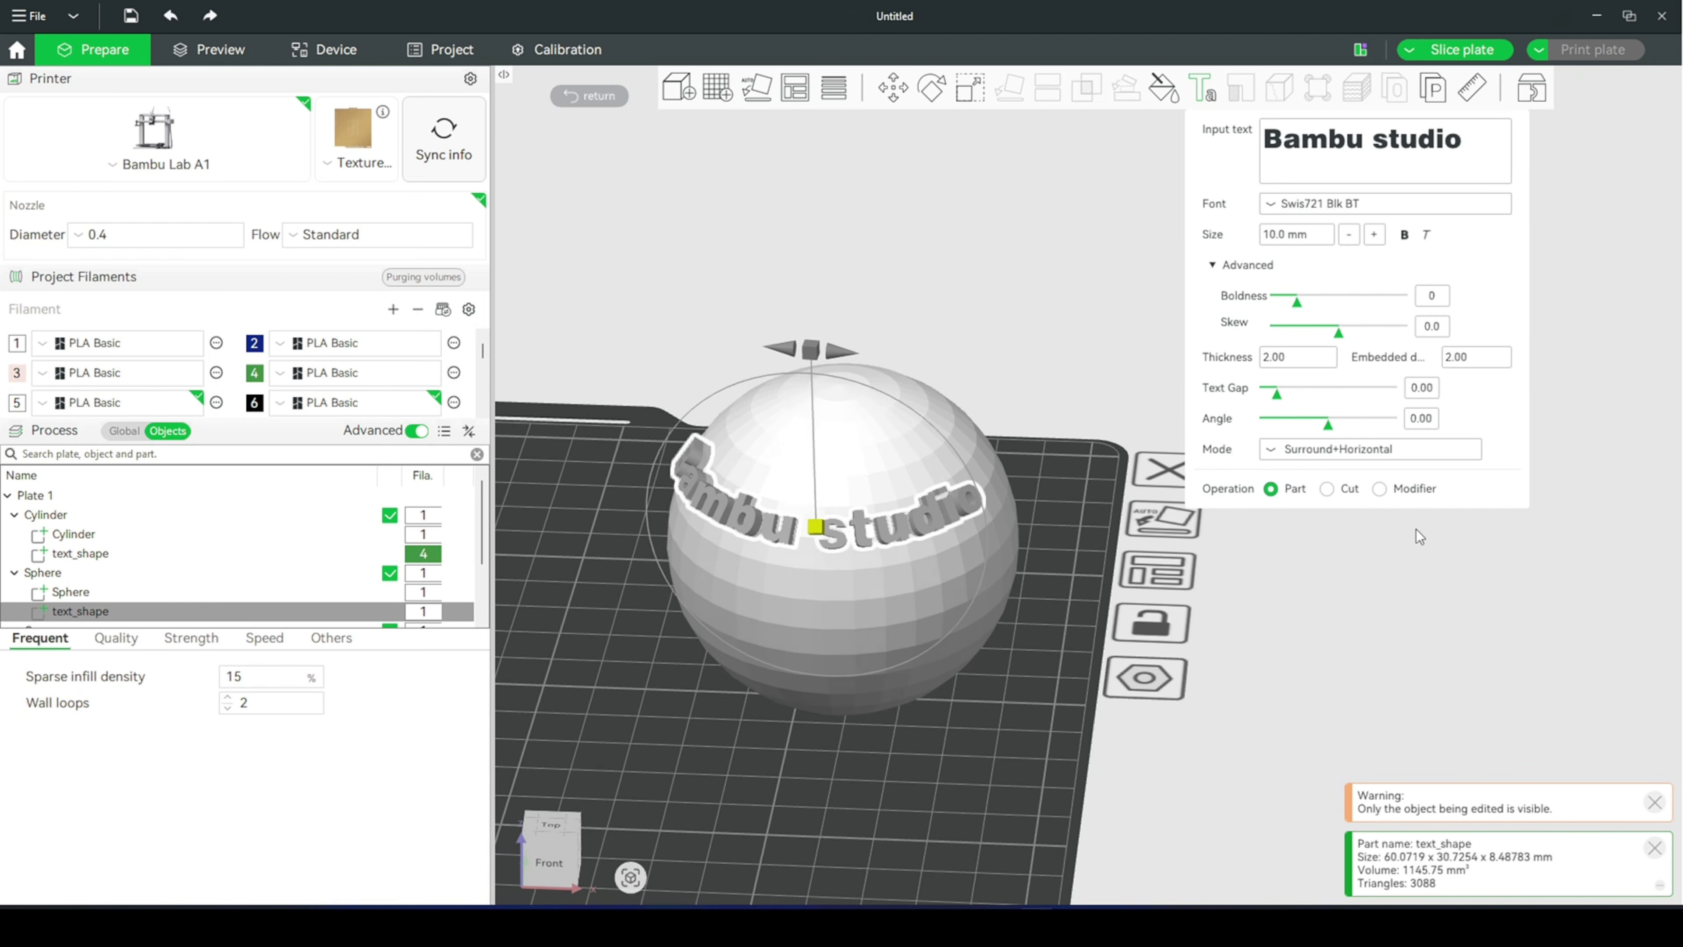
Make the sphere's text a Modifier printed in filament 4 and examine its letters in the sliced layers.
click(1395, 492)
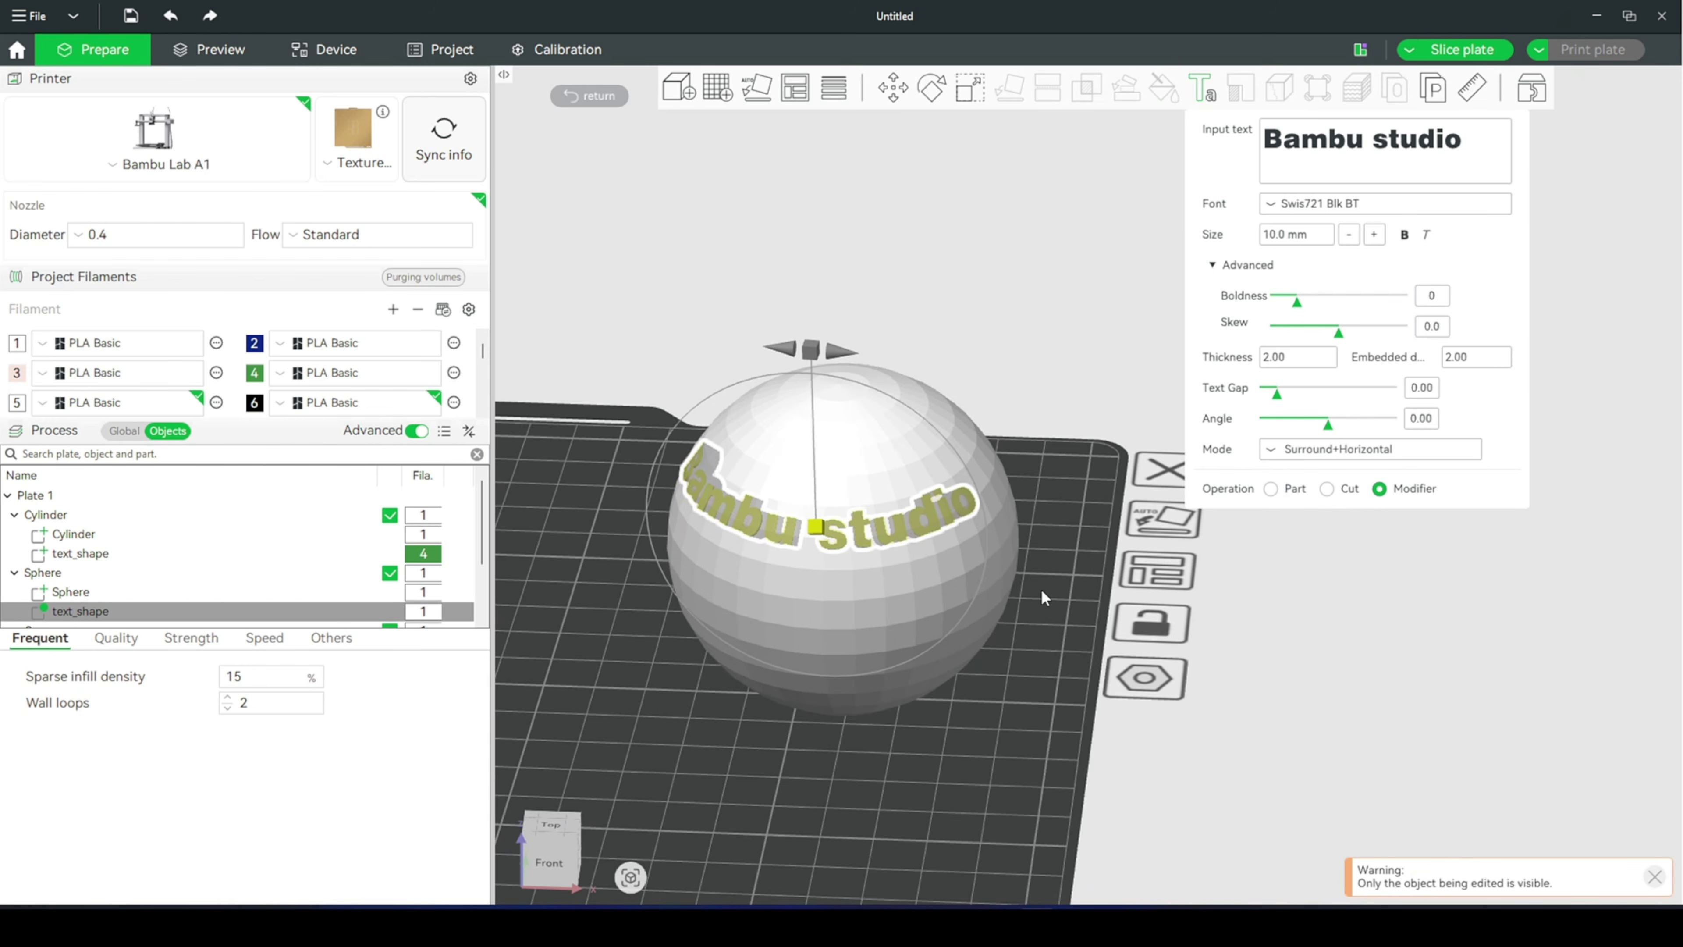
mouse_move(1041, 590)
mouse_down()
mouse_move(1023, 601)
mouse_move(1061, 607)
mouse_move(1049, 600)
mouse_up()
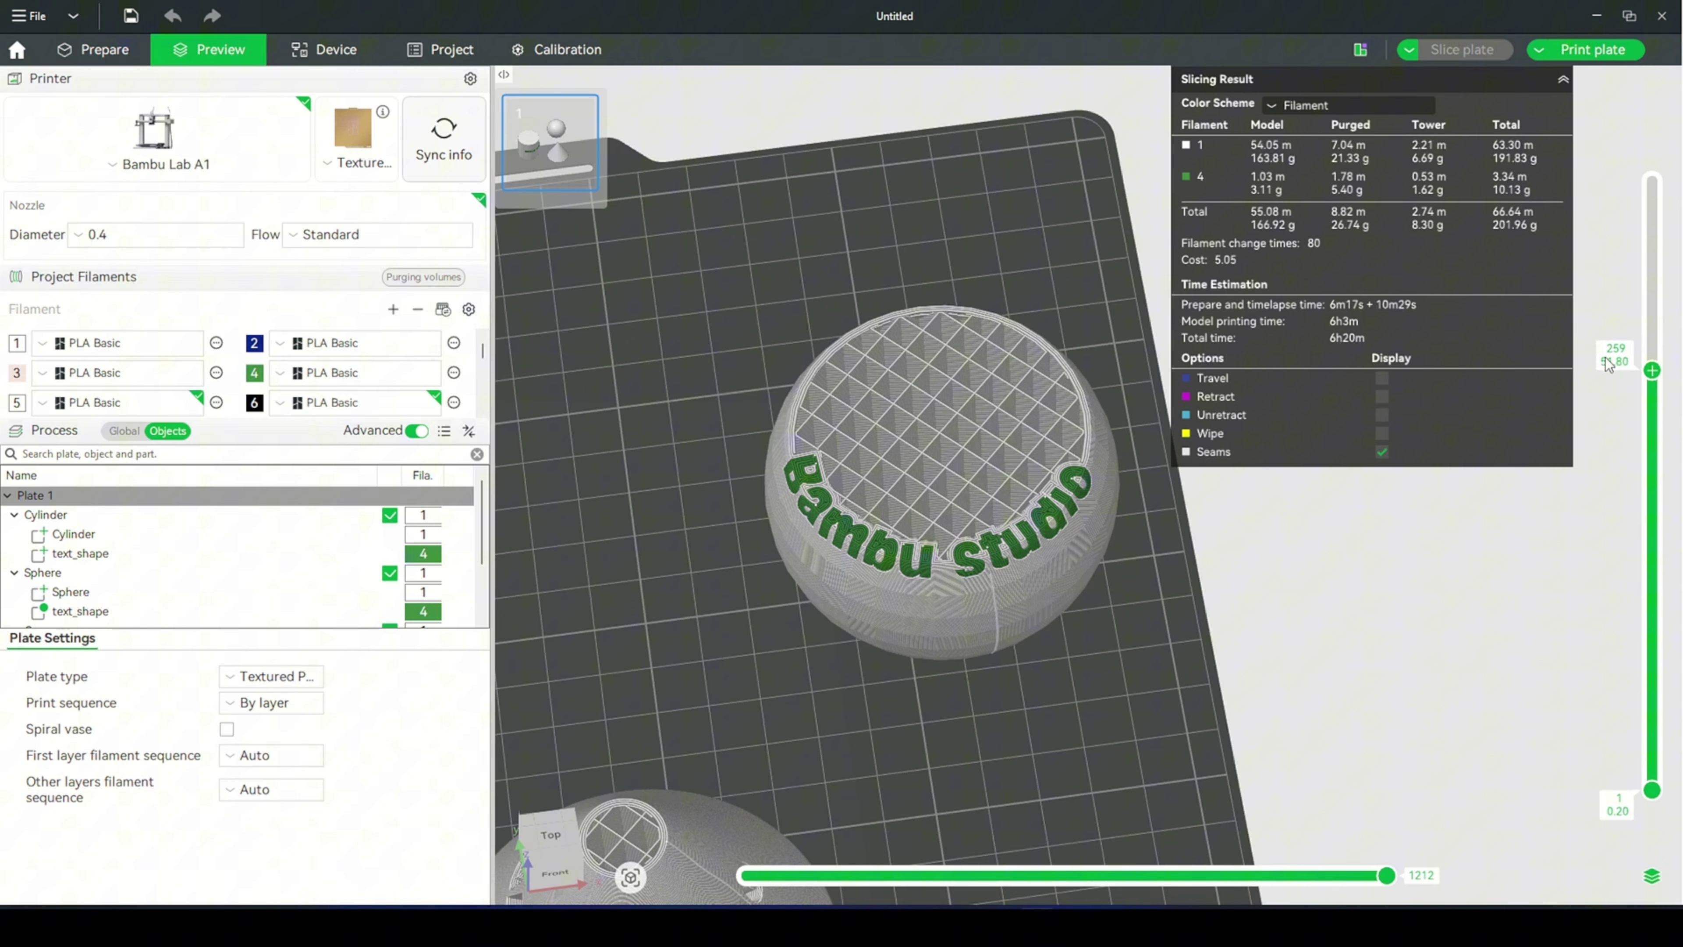
mouse_move(1653, 370)
mouse_down()
mouse_move(1630, 292)
mouse_move(1623, 454)
mouse_move(1621, 380)
mouse_up()
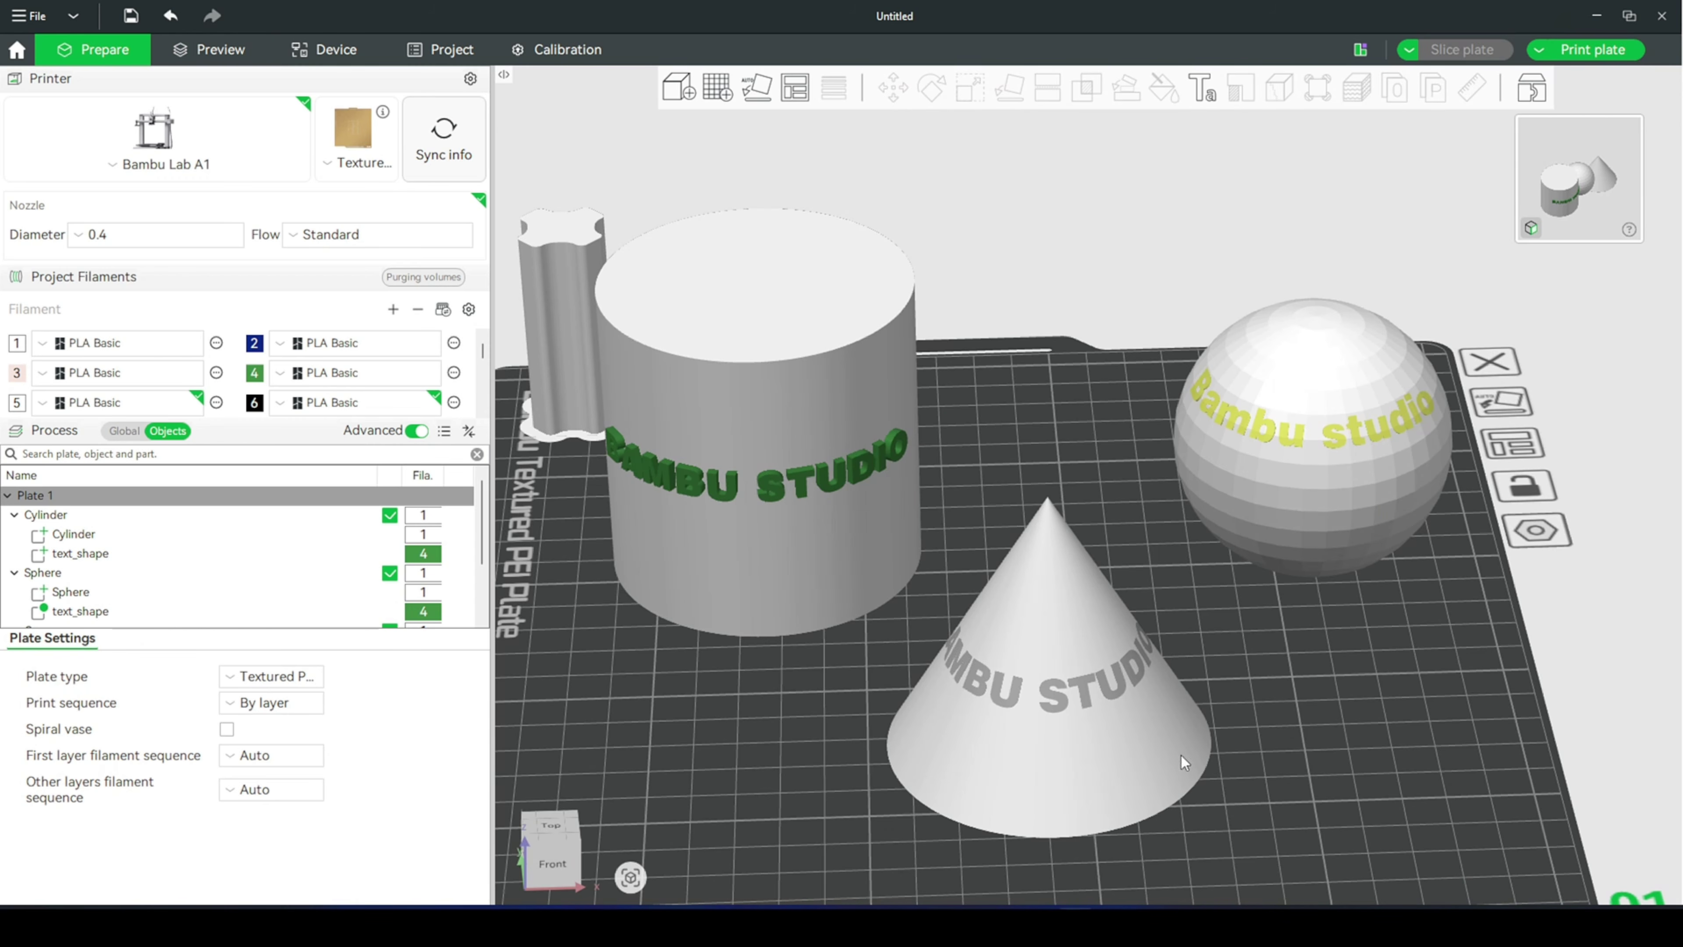
mouse_move(1396, 781)
mouse_down()
mouse_move(1421, 768)
mouse_move(1358, 772)
mouse_move(1427, 766)
mouse_move(1386, 767)
mouse_up()
scroll(1393, 770, up, 4)
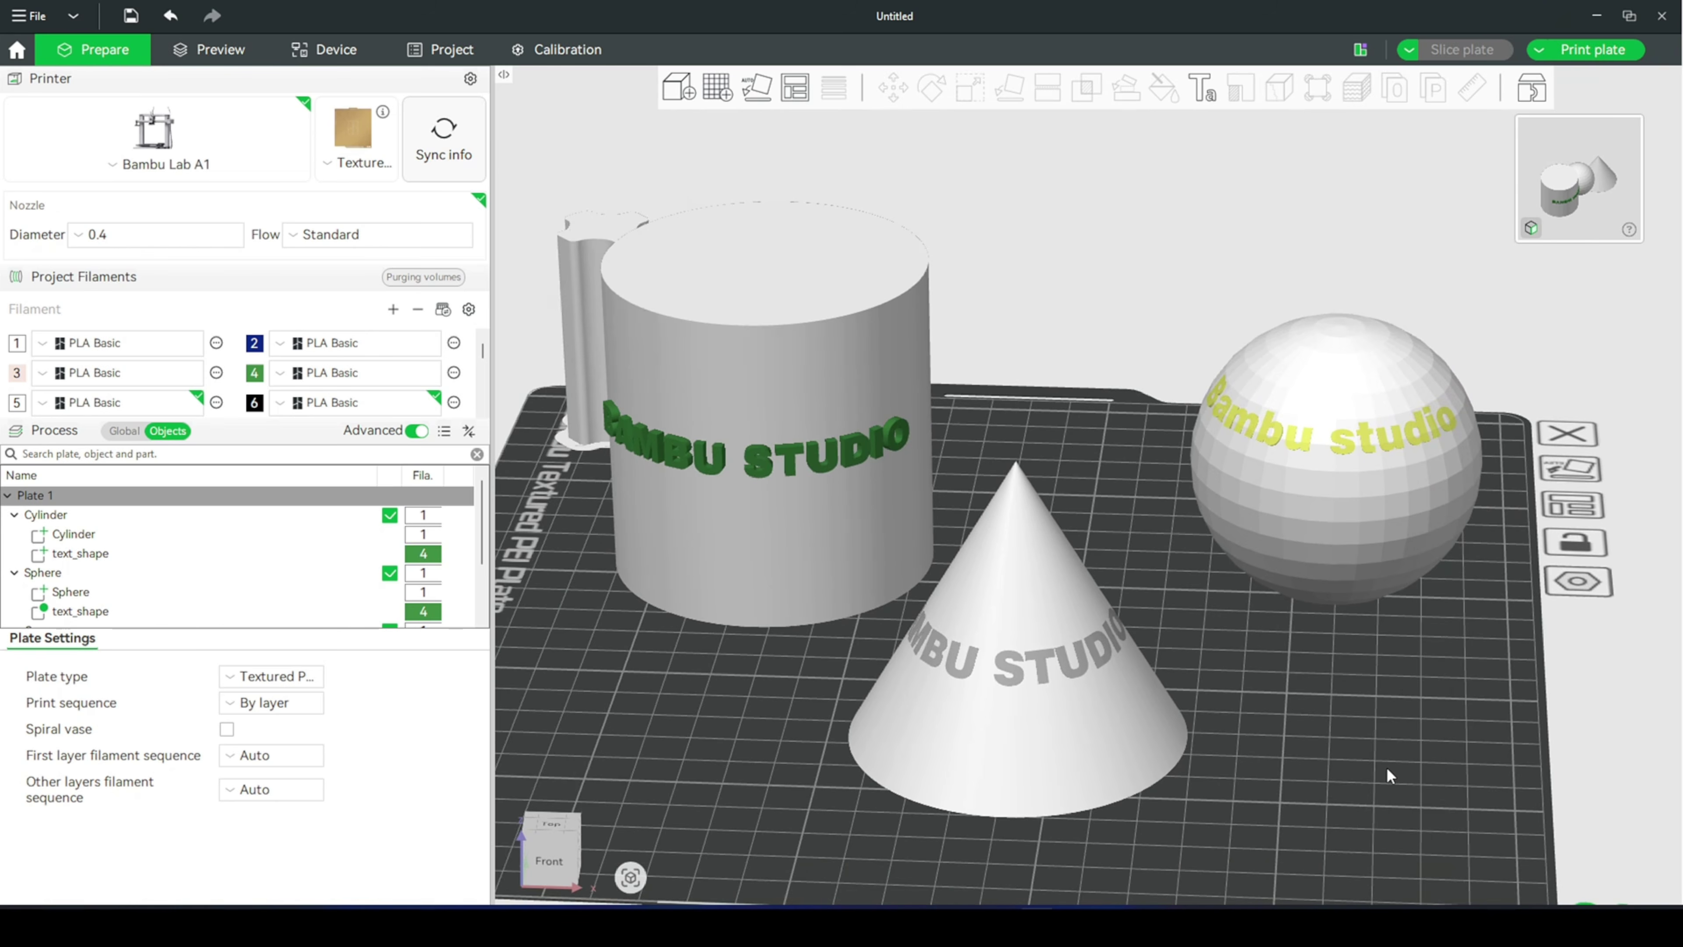